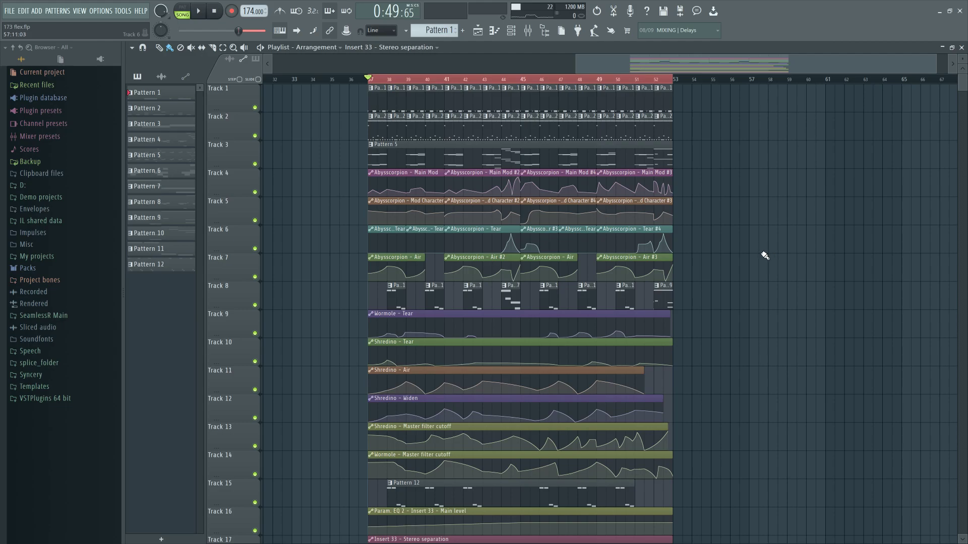
# Step: Play the looped arrangement section from bar 37 and watch the mixer levels before stopping playback
pyautogui.click(513, 33)
pyautogui.click(514, 34)
pyautogui.click(529, 31)
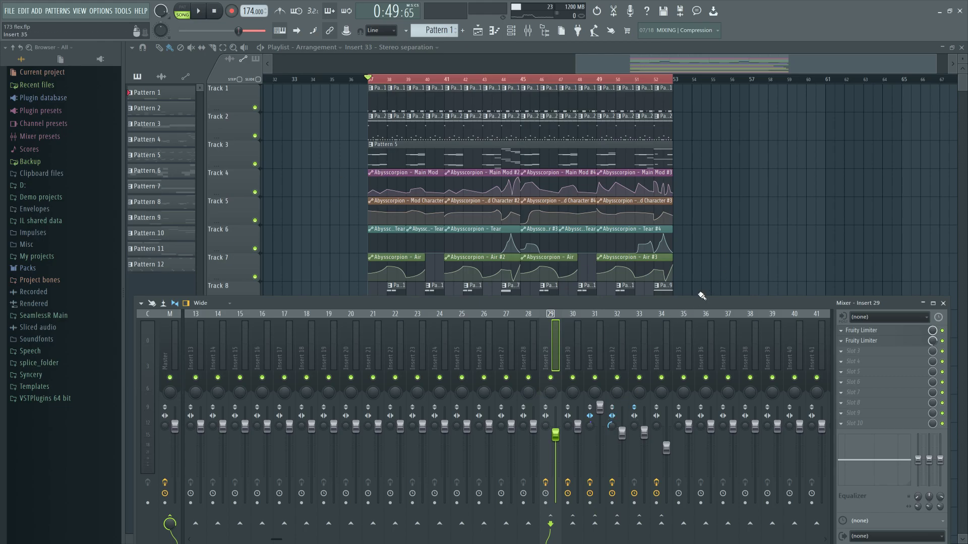
pyautogui.press('F9')
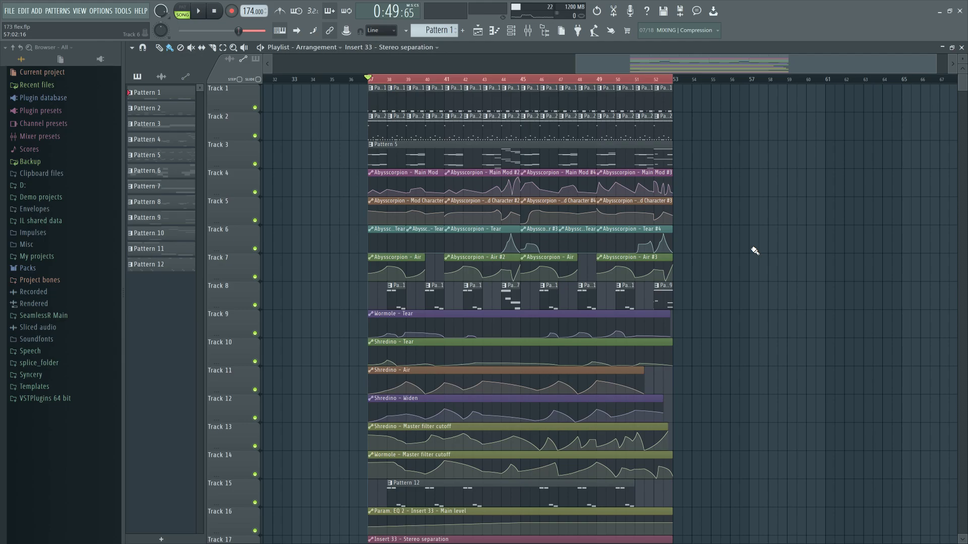
pyautogui.press('space')
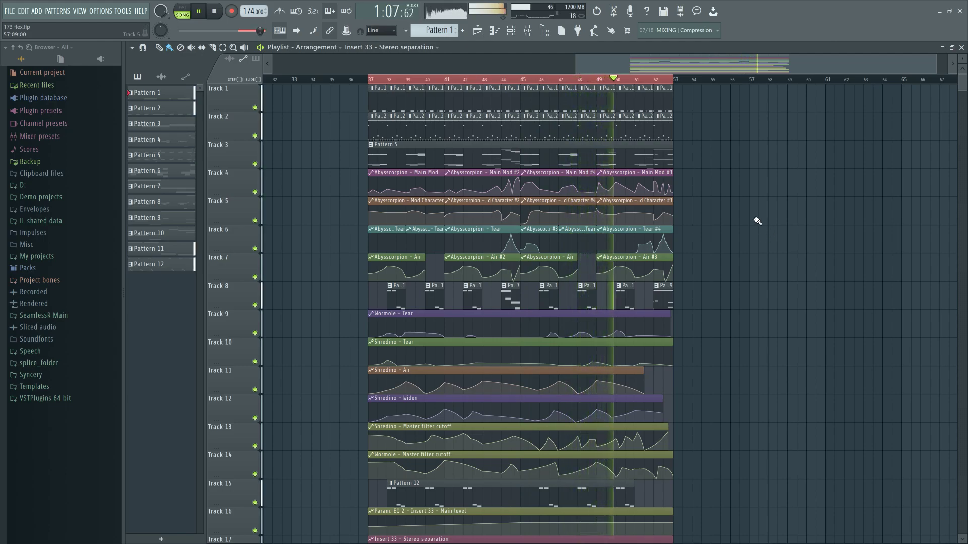
pyautogui.press('F9')
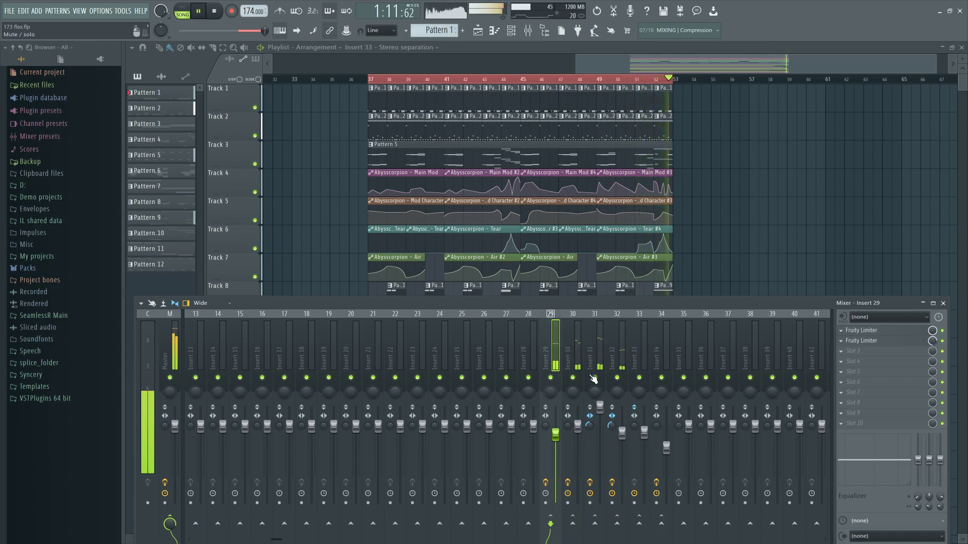
pyautogui.press('space')
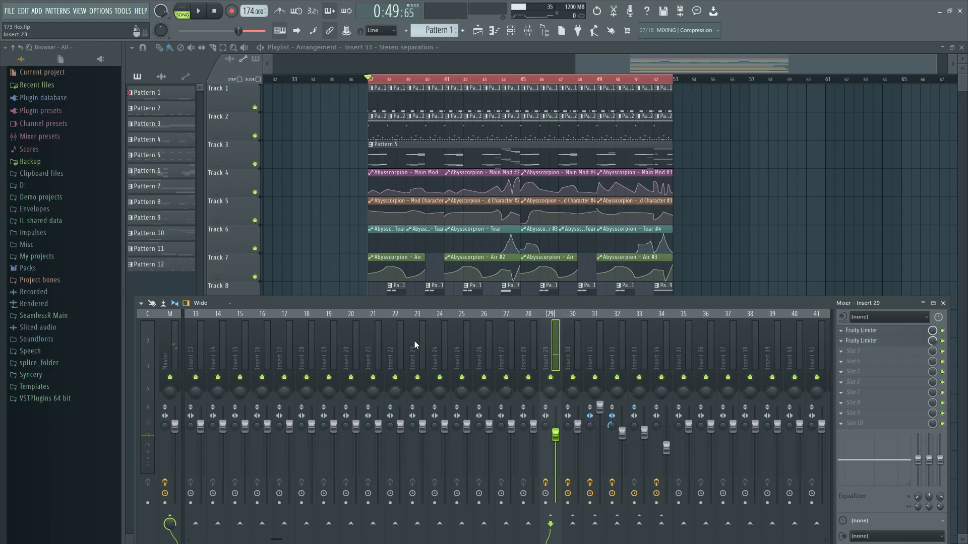
# Step: Isolate mixer inserts 30, 31 and 32, compare them by toggling mutes during playback, and view the effects on inserts 30 and 32
pyautogui.rightClick(595, 378)
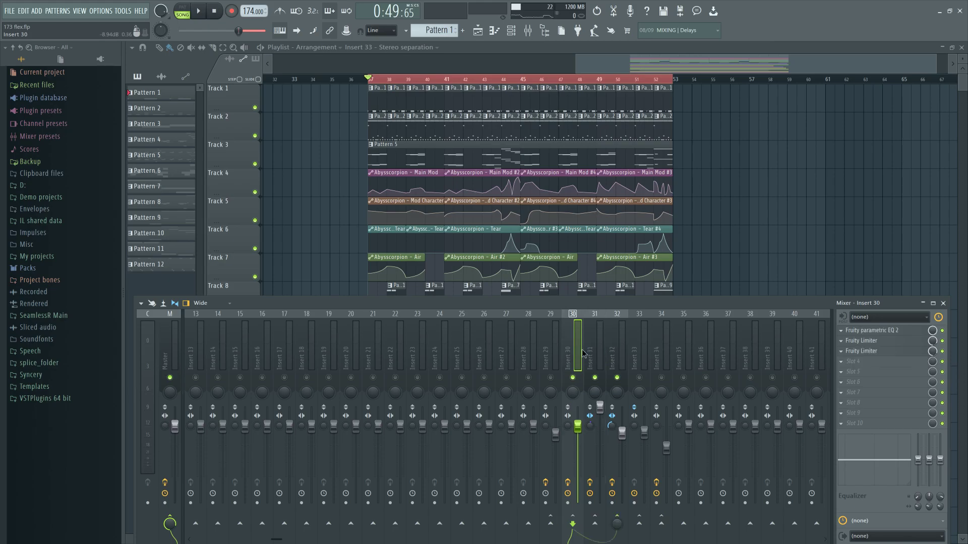
pyautogui.press('space')
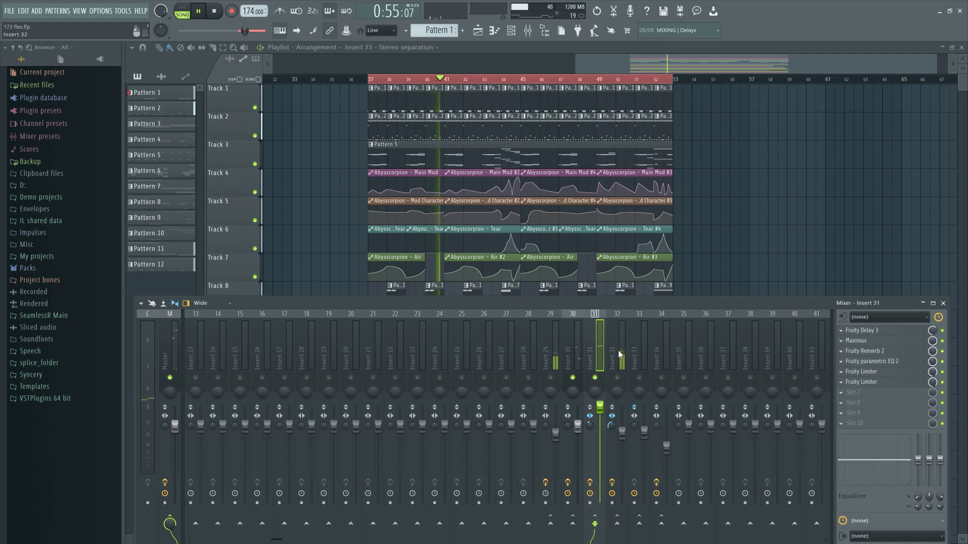
pyautogui.click(573, 378)
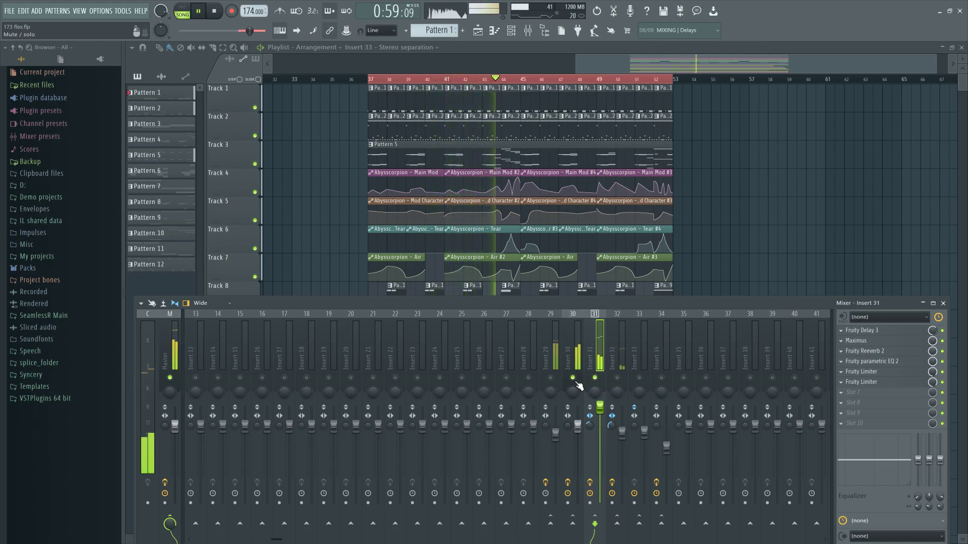
pyautogui.click(573, 378)
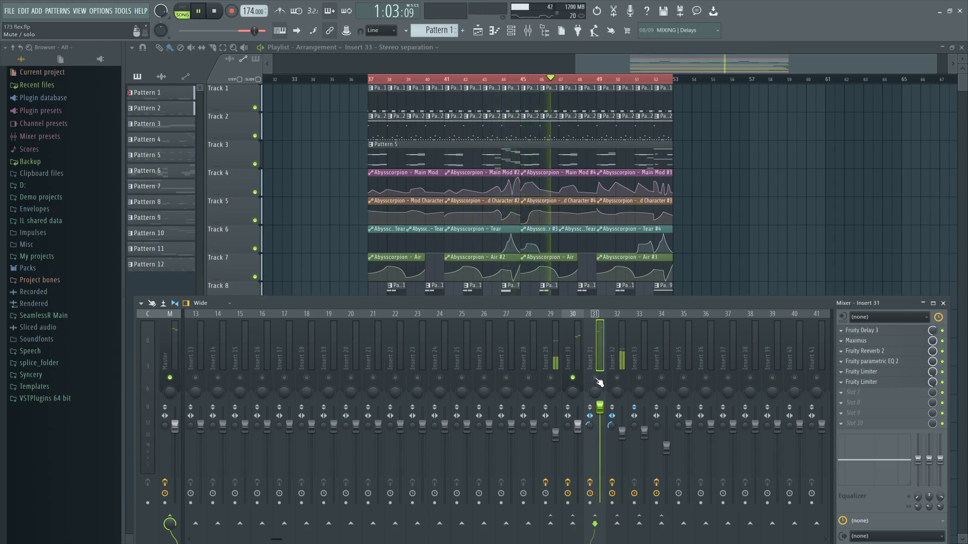
pyautogui.click(573, 378)
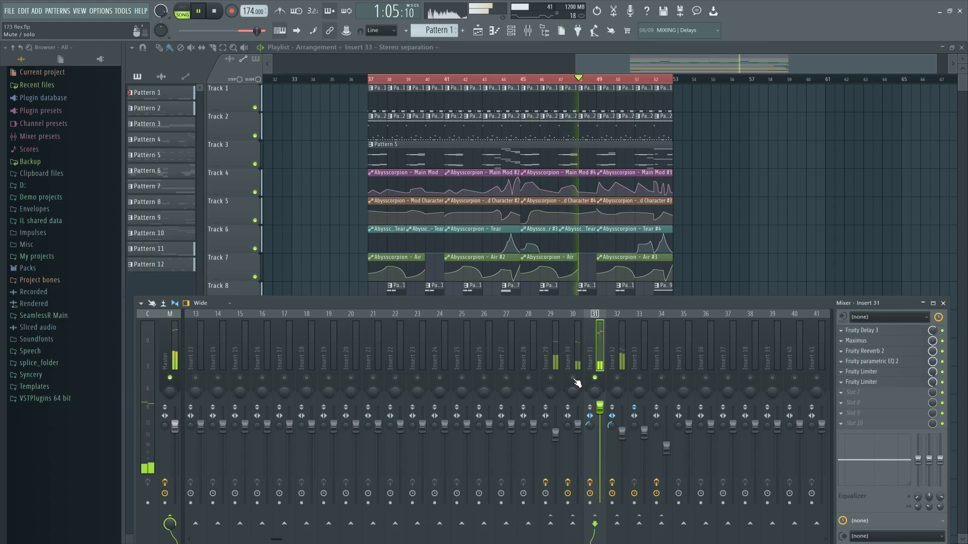
pyautogui.click(573, 378)
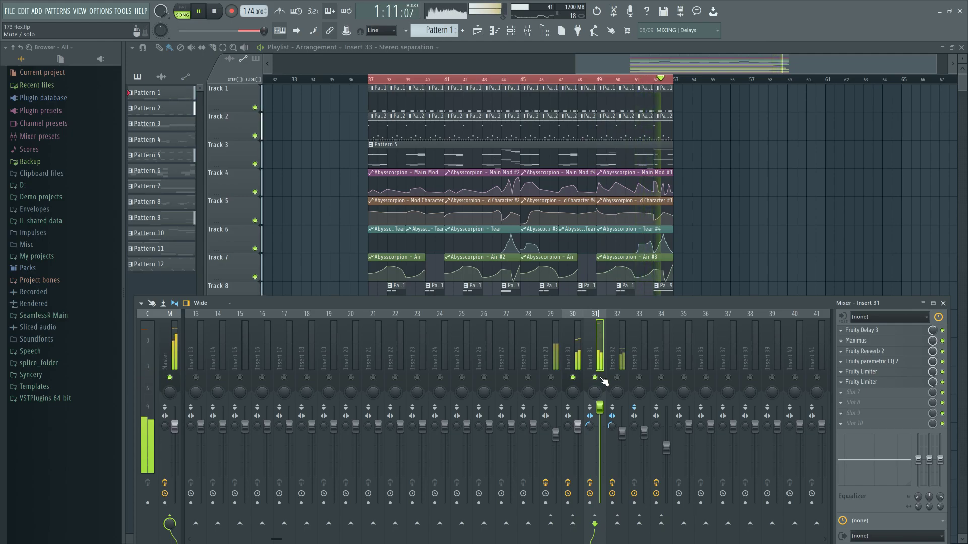
pyautogui.press('space')
pyautogui.click(617, 378)
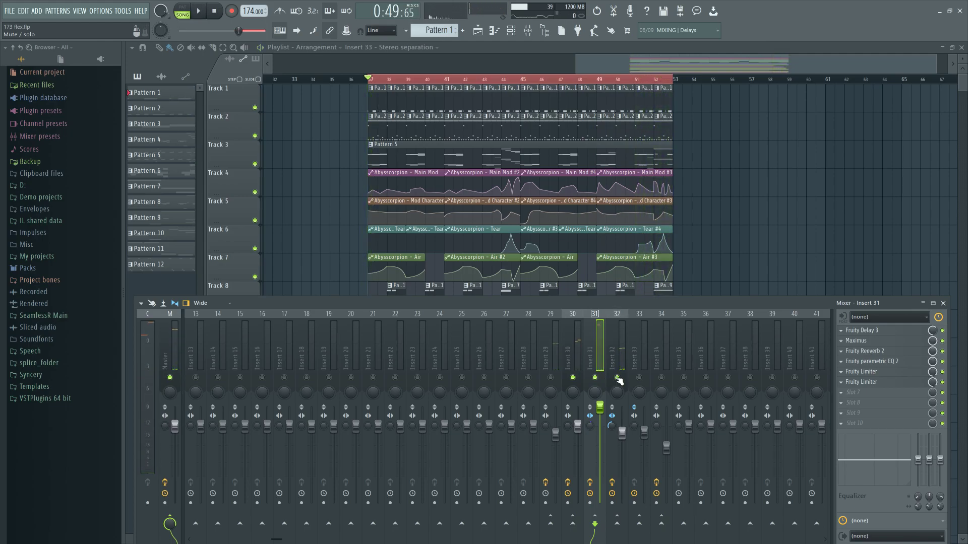
pyautogui.click(582, 359)
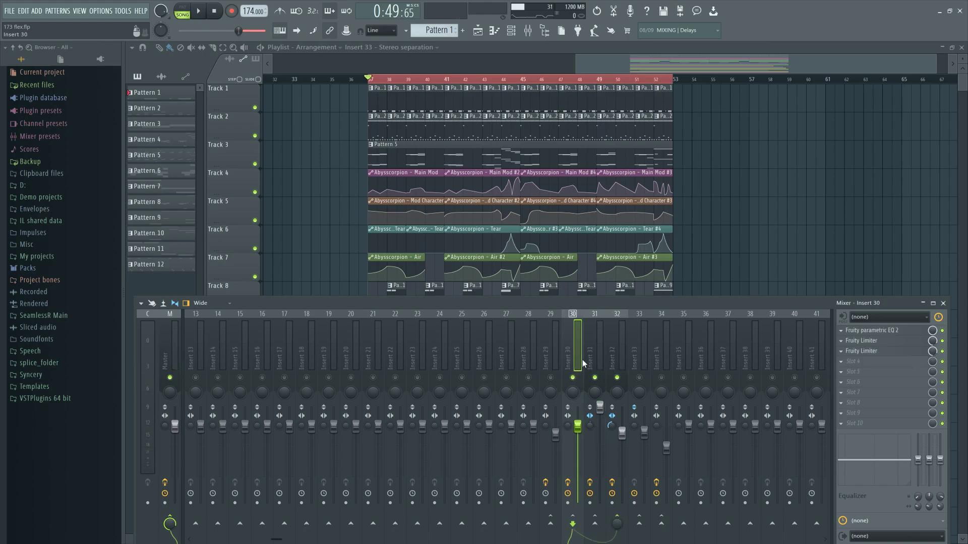
pyautogui.click(621, 362)
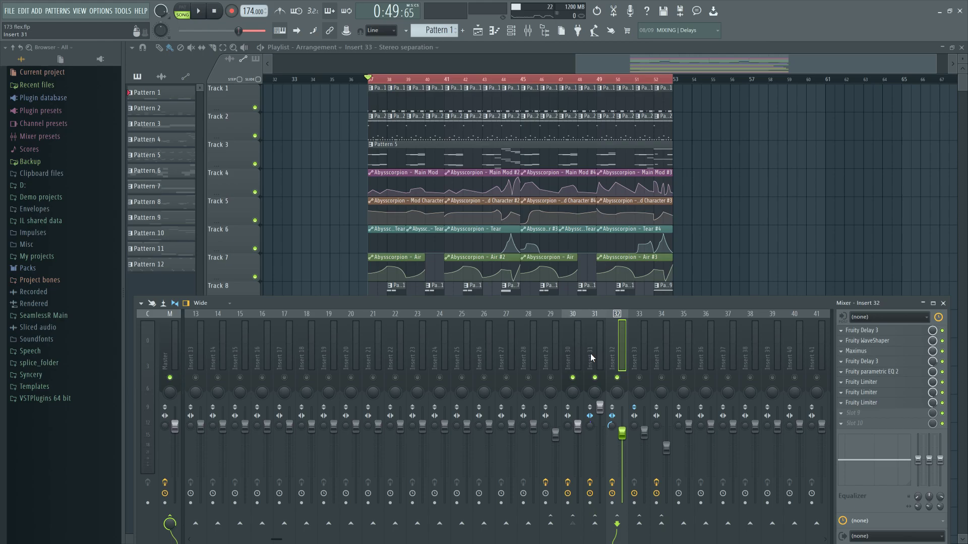
# Step: Swap the mixer for the channel rack and view the Kick Factory and Drums Menu instruments
pyautogui.click(529, 34)
pyautogui.click(529, 35)
pyautogui.click(529, 34)
pyautogui.click(511, 31)
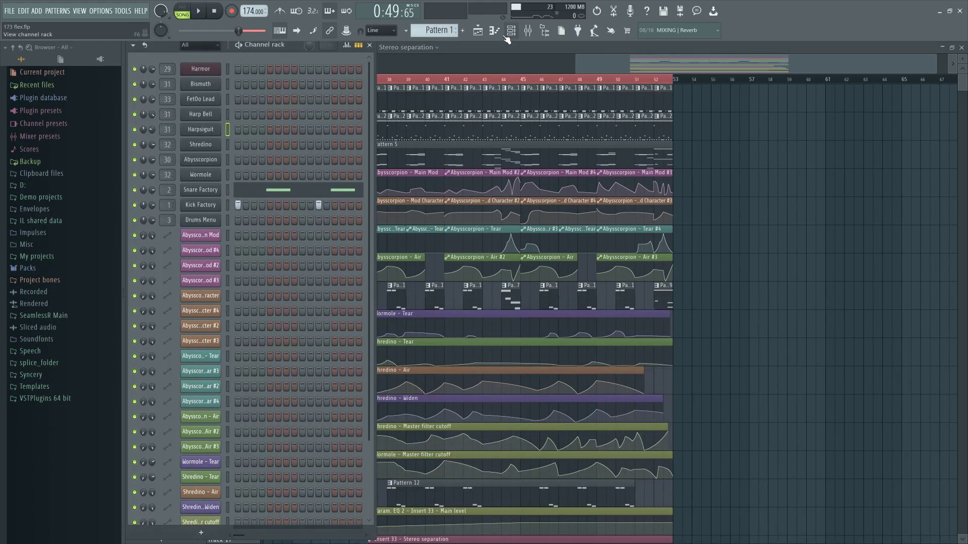
pyautogui.click(199, 206)
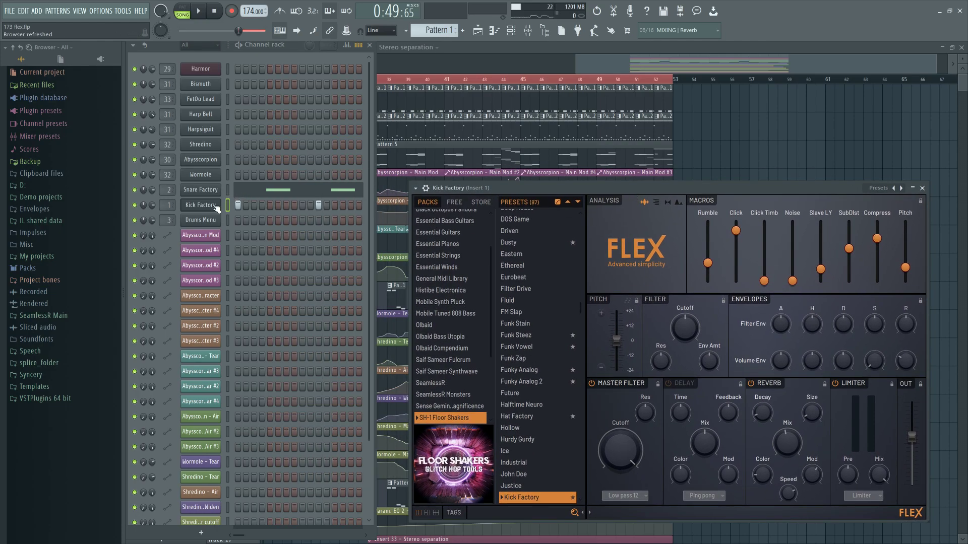
pyautogui.click(212, 222)
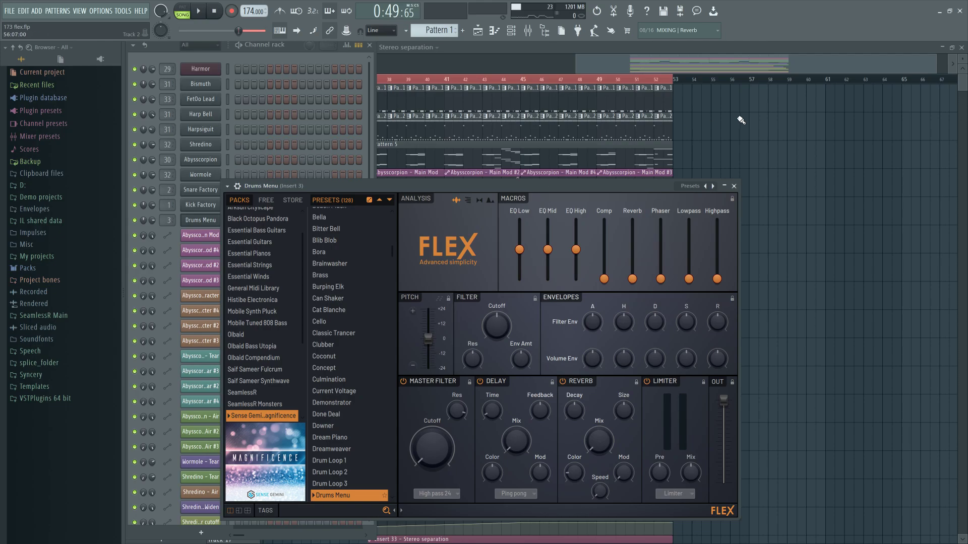
# Step: Review the playlist clips, and open the Abysscorpion FLEX instrument on insert 30 from the channel rack
pyautogui.press('F5')
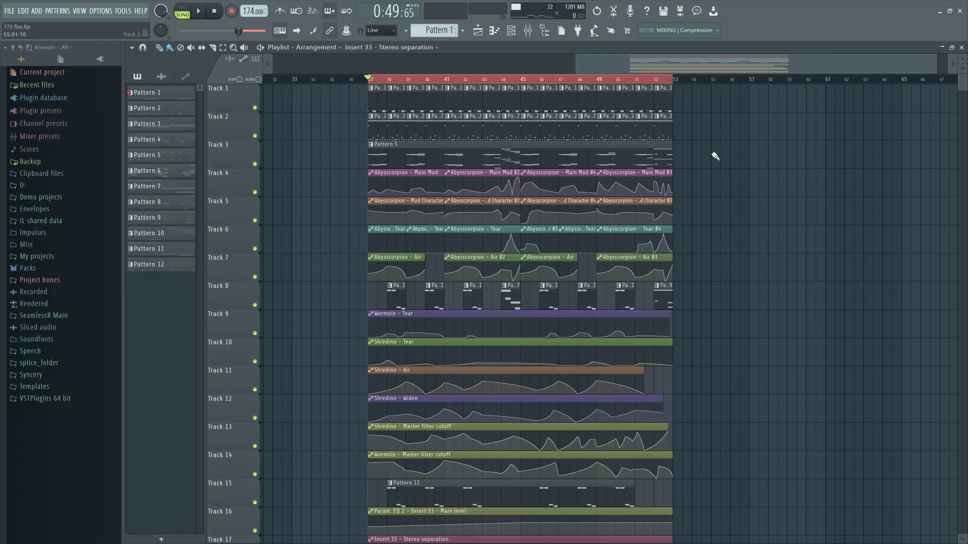
pyautogui.hscroll(-3, 751, 248)
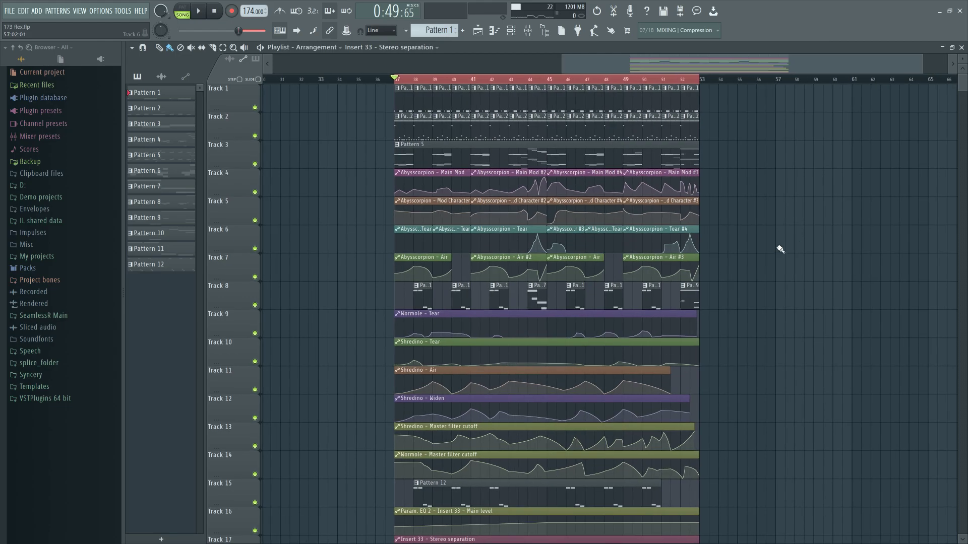
pyautogui.scroll(-1, 793, 237)
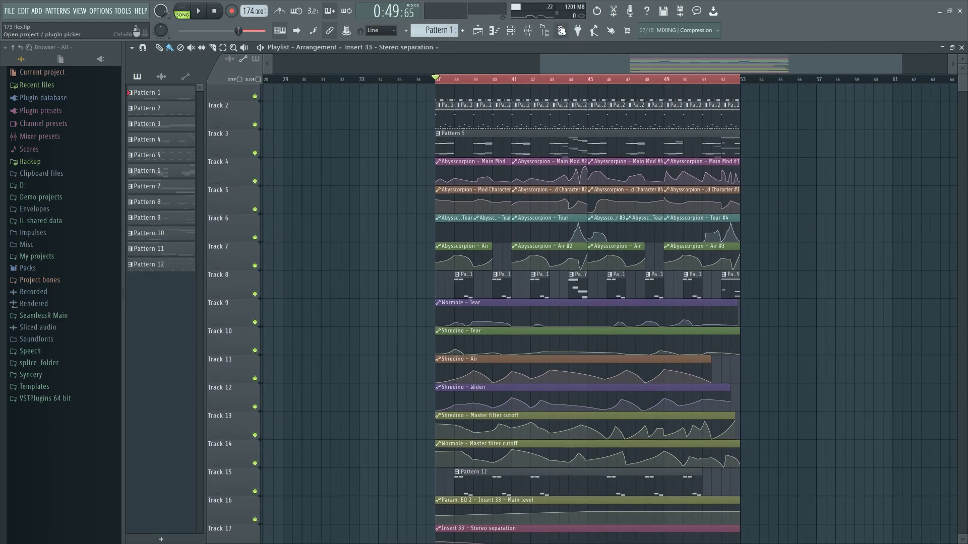
pyautogui.press('F6')
pyautogui.click(206, 161)
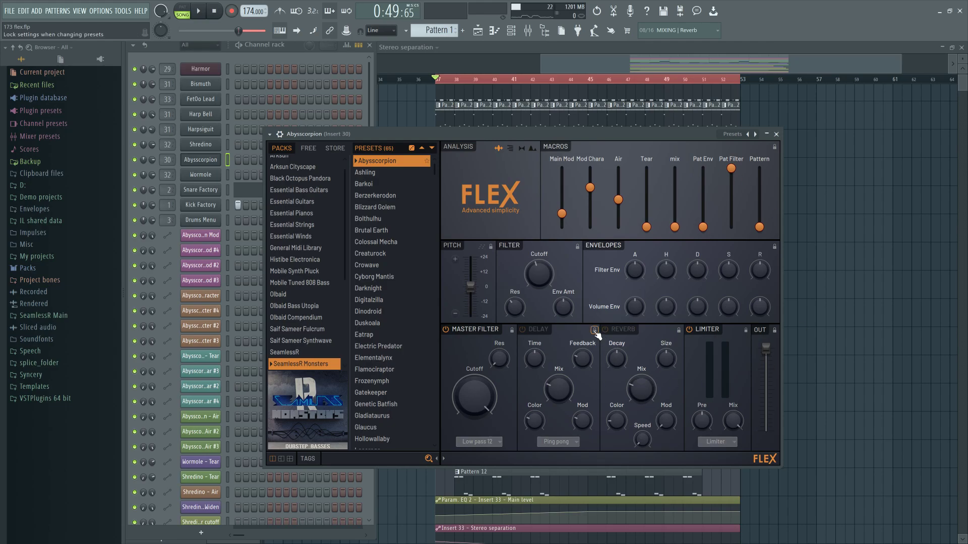
pyautogui.scroll(-1, 306, 241)
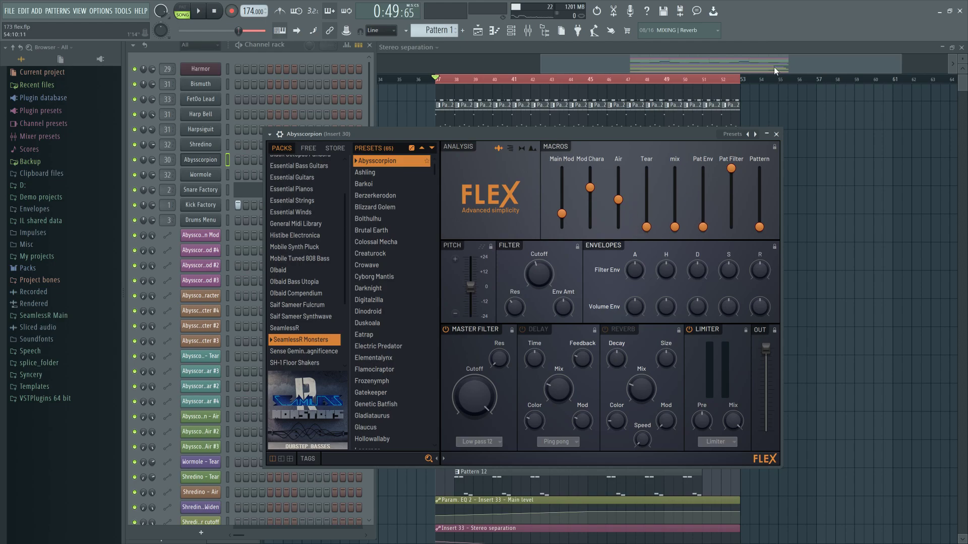
# Step: Add a new FLEX instrument and load the Abysscorpion preset from the SeamlessR Monsters pack
pyautogui.press('F8')
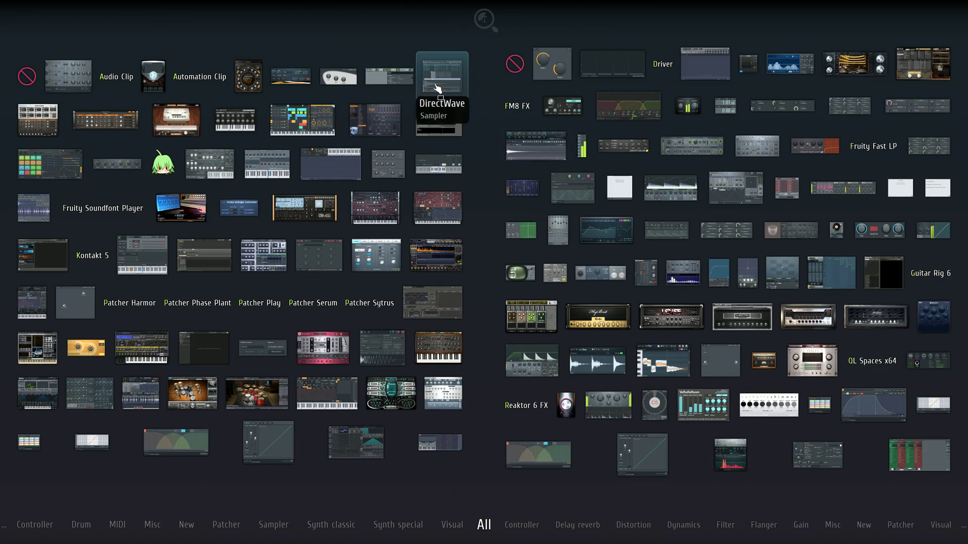
pyautogui.press('F8')
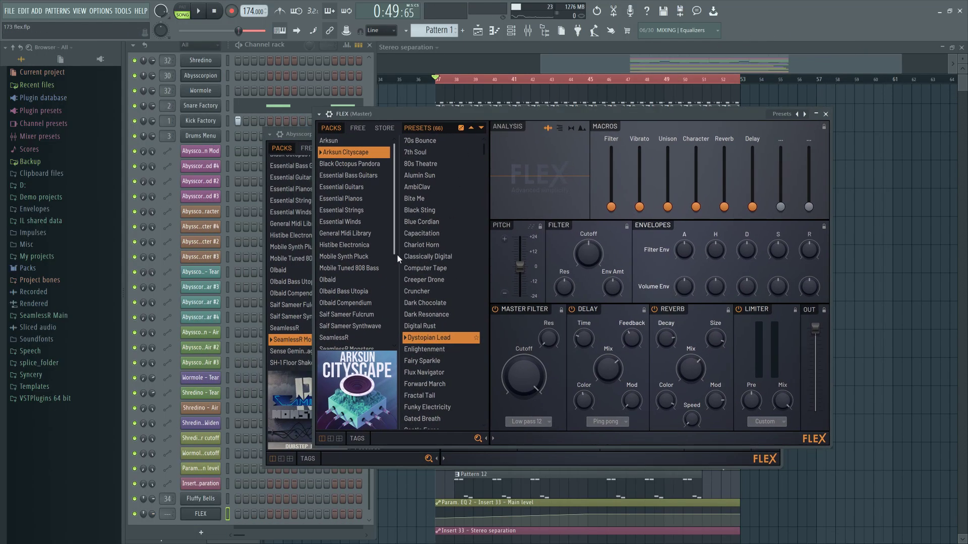
pyautogui.scroll(-1, 346, 325)
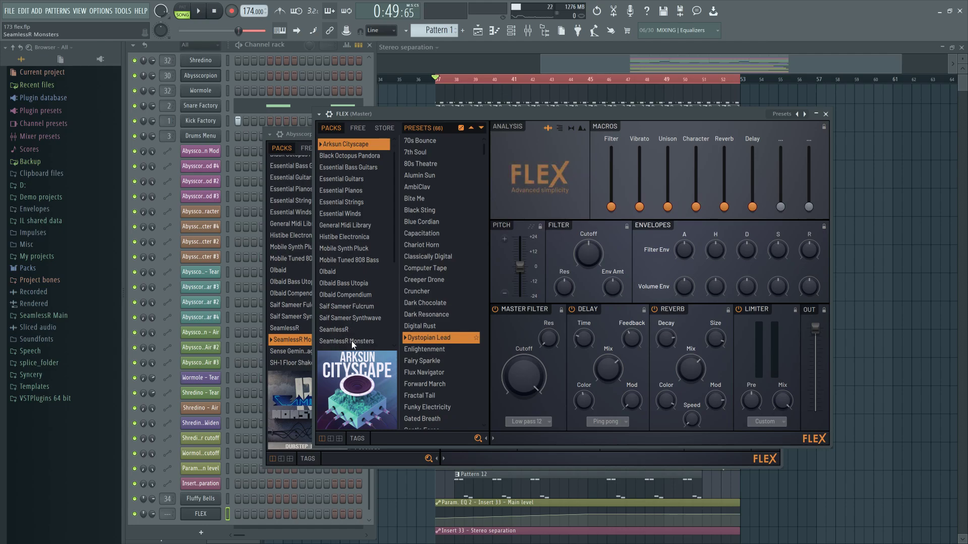
pyautogui.click(352, 341)
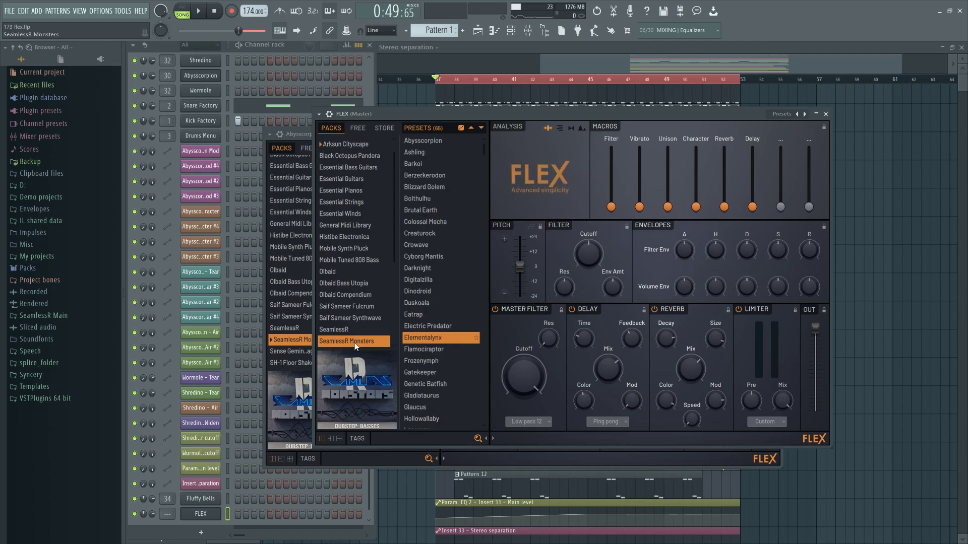
pyautogui.click(432, 143)
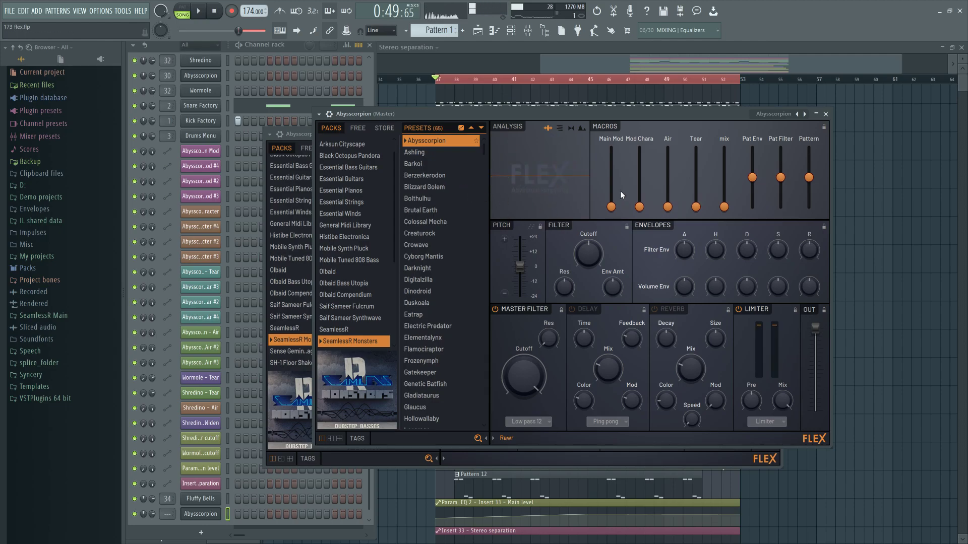
# Step: Set the Abysscorpion macros: Pat Filter at maximum, Pat Env at minimum, Main Mod about 21%, Mod Character just above halfway and mix slightly raised
pyautogui.moveTo(780, 178); pyautogui.dragTo(752, 207)
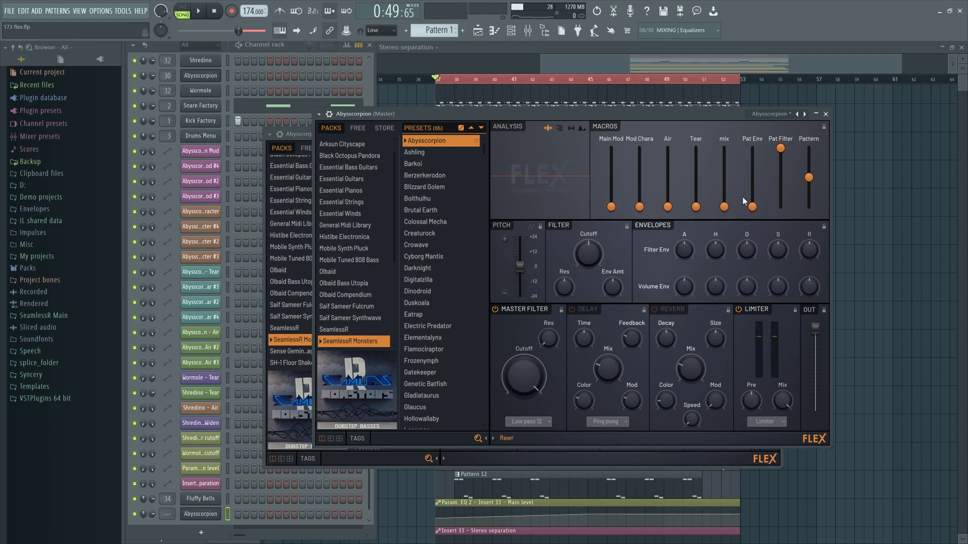
pyautogui.moveTo(696, 207); pyautogui.dragTo(611, 194)
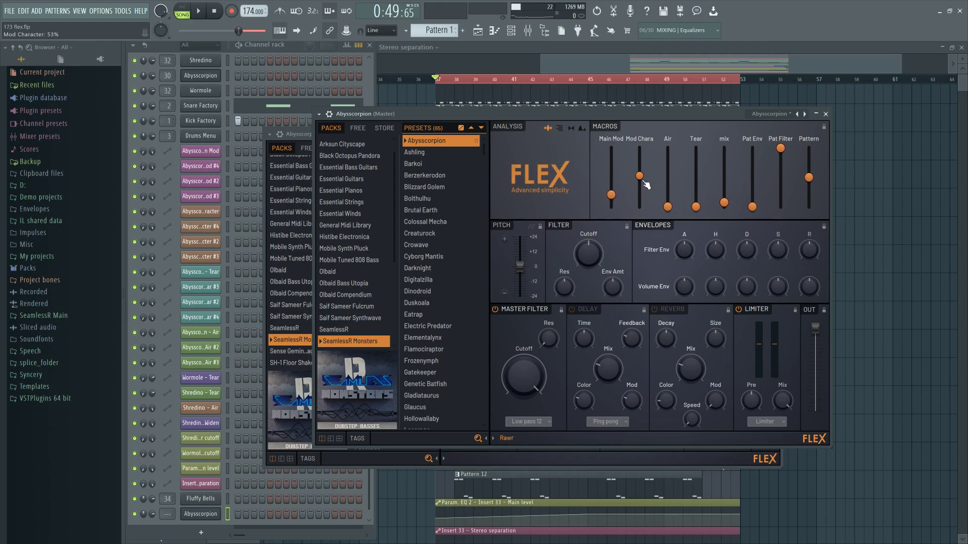
pyautogui.moveTo(643, 180); pyautogui.dragTo(642, 174)
# Step: Sweep the filter cutoff, resonance and Mod Character while testing the bass sound, and raise the Main Mod macro
pyautogui.moveTo(591, 262); pyautogui.dragTo(591, 258)
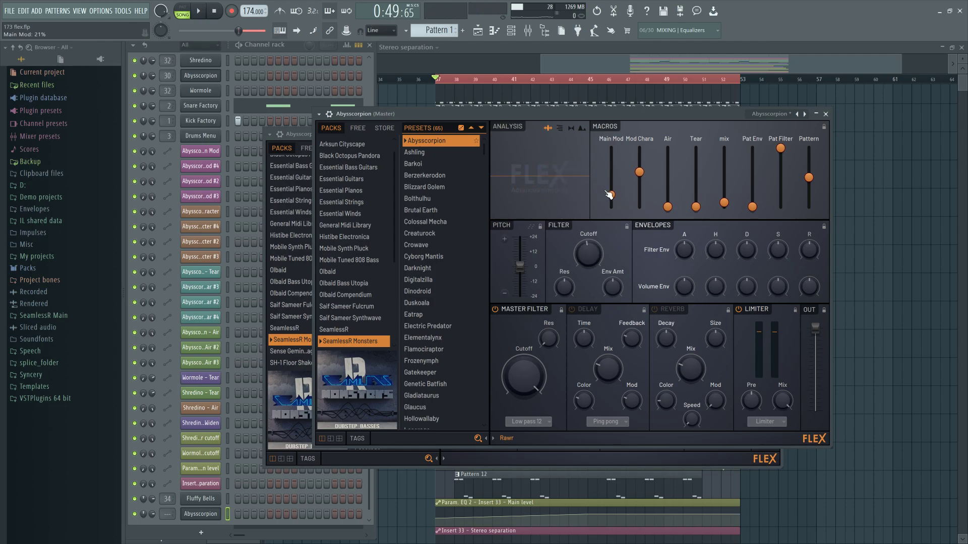
pyautogui.moveTo(616, 198); pyautogui.dragTo(616, 194)
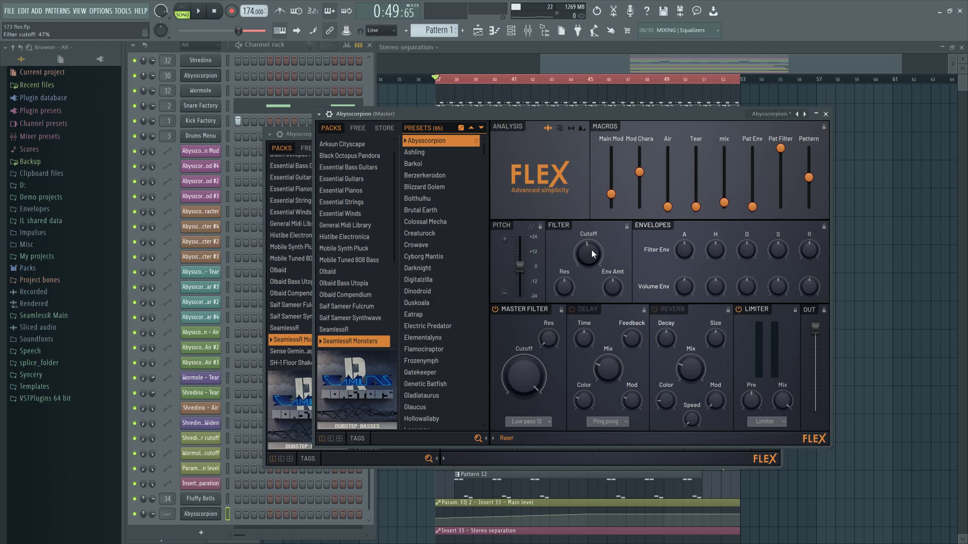
pyautogui.moveTo(588, 264); pyautogui.dragTo(564, 280)
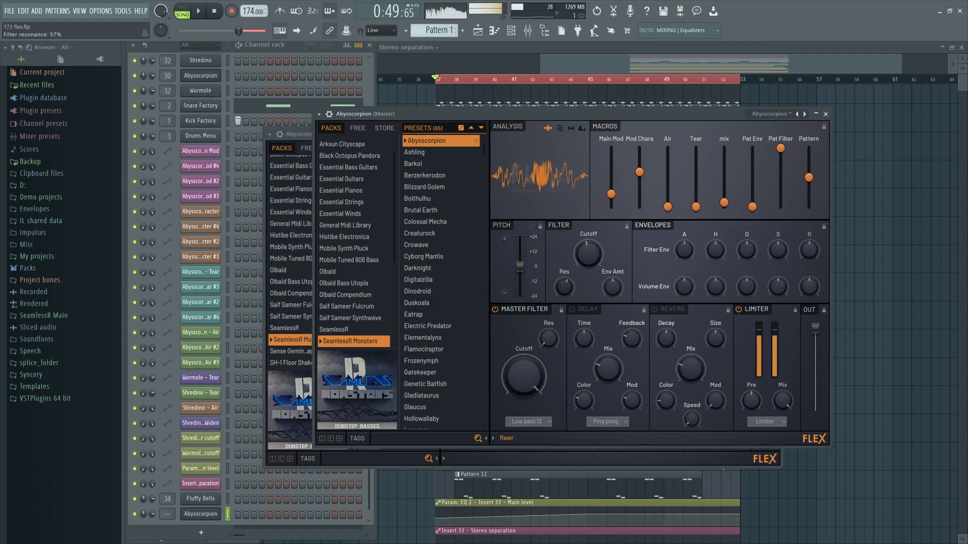
pyautogui.moveTo(639, 172); pyautogui.dragTo(611, 184)
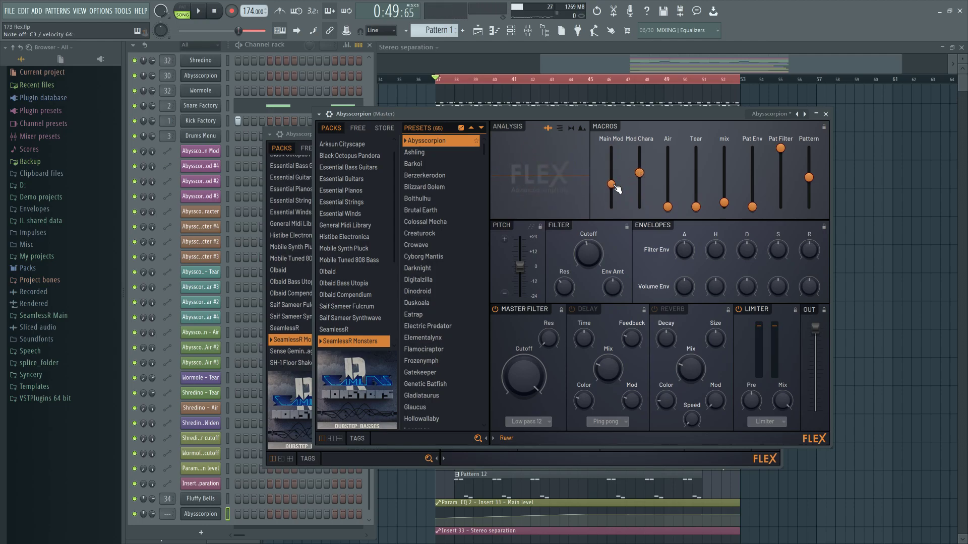
# Step: Reposition the new FLEX window and browse the presets in the SeamlessR Monsters pack
pyautogui.moveTo(504, 116); pyautogui.dragTo(530, 123)
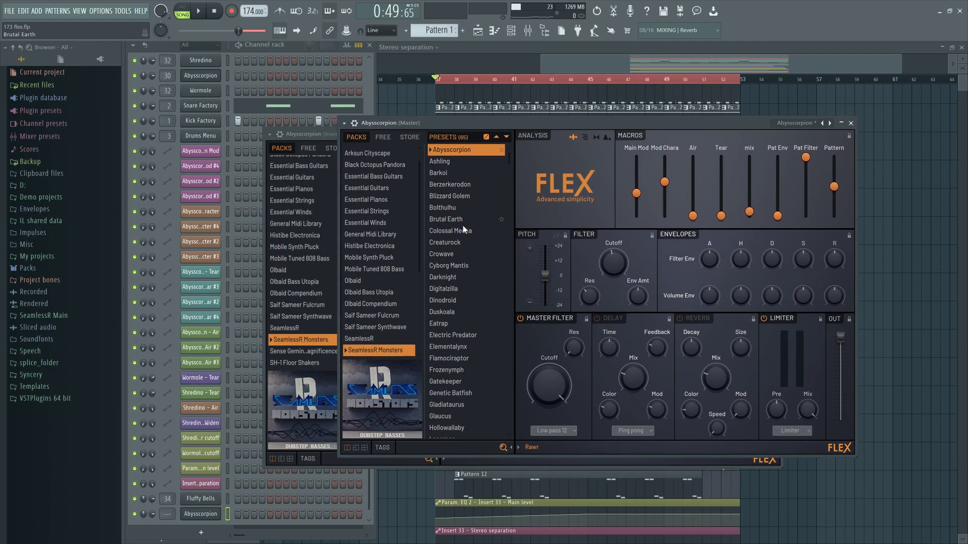
pyautogui.scroll(-1, 471, 277)
pyautogui.scroll(-6, 471, 277)
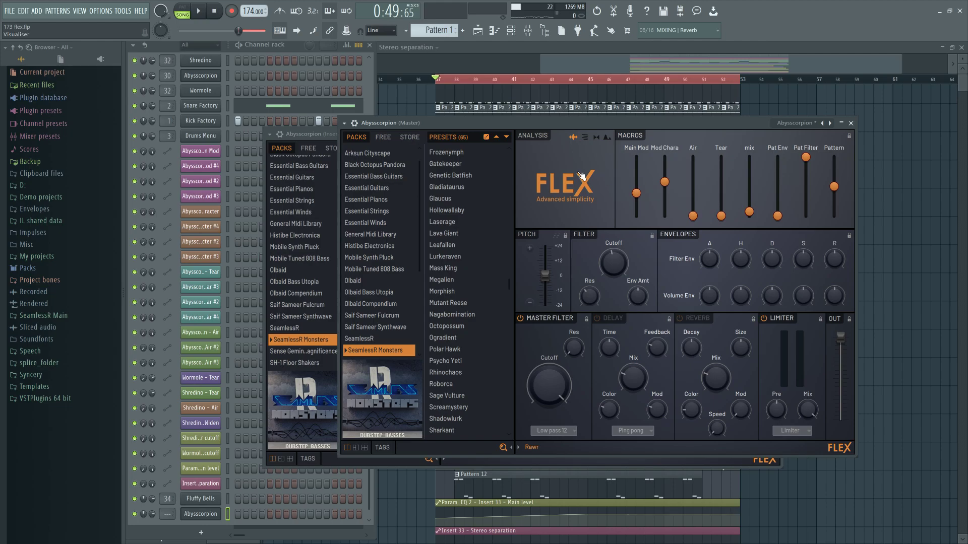
# Step: Close the test Abysscorpion instrument window and show the mixer with the playlist
pyautogui.click(851, 123)
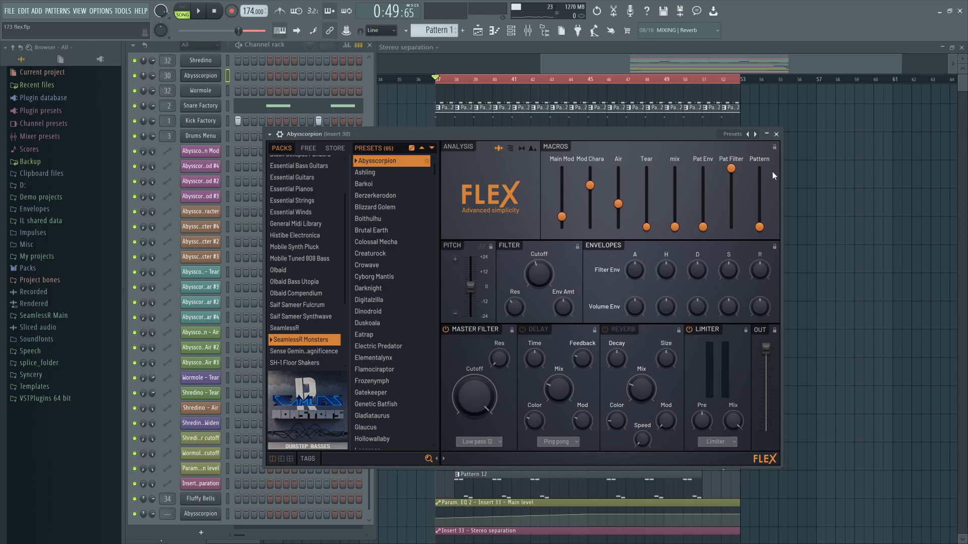
pyautogui.click(816, 169)
pyautogui.click(528, 40)
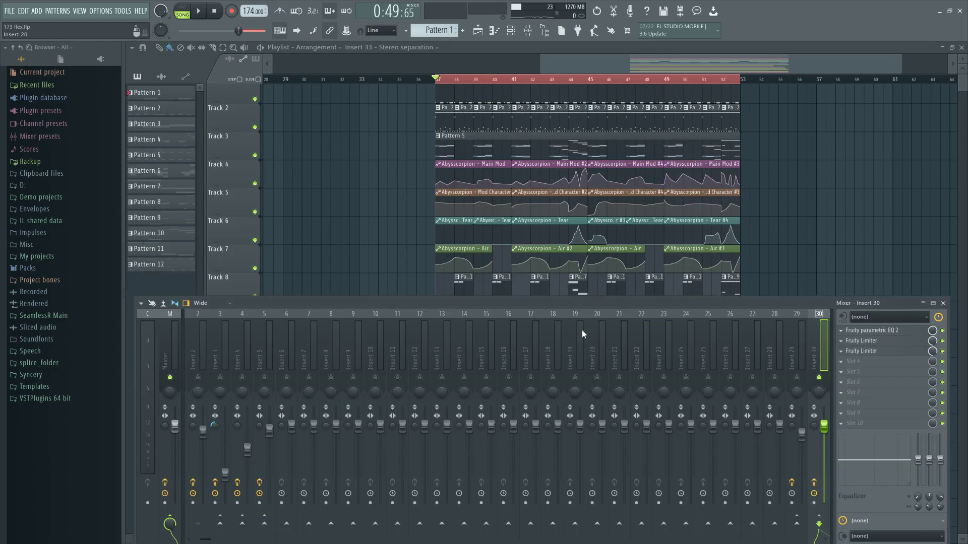
# Step: Solo mixer Insert 30 and play the looped section to hear the Abysscorpion bass alone
pyautogui.click(612, 391)
pyautogui.click(623, 384)
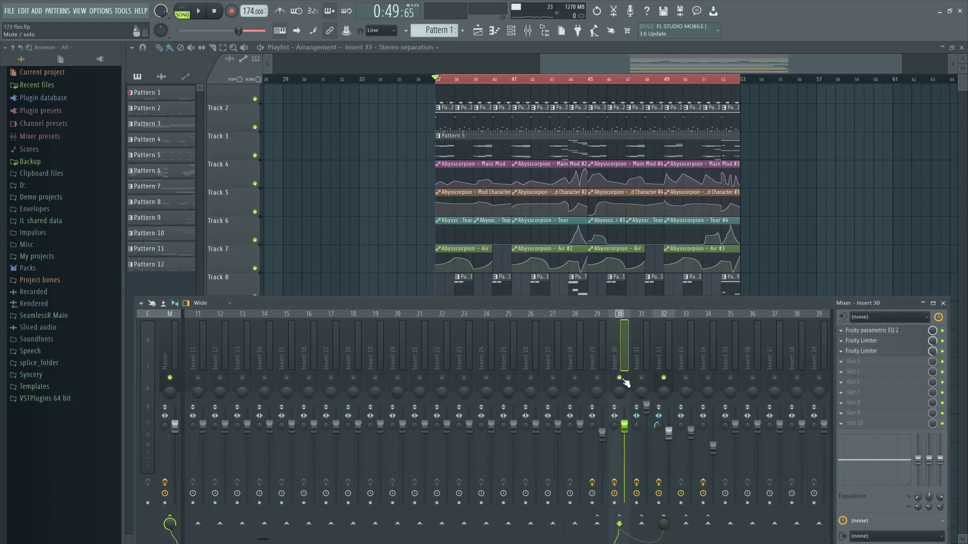
pyautogui.press('space')
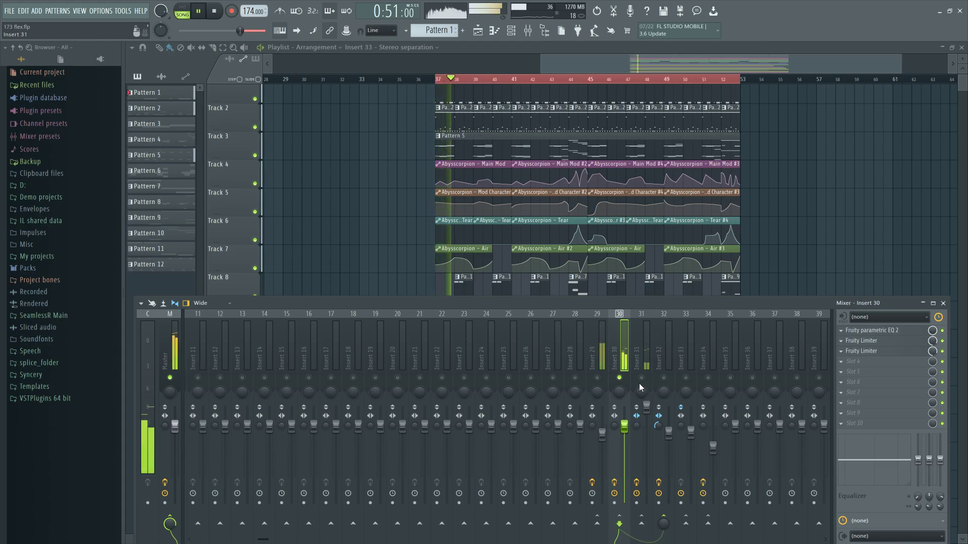
pyautogui.press('space')
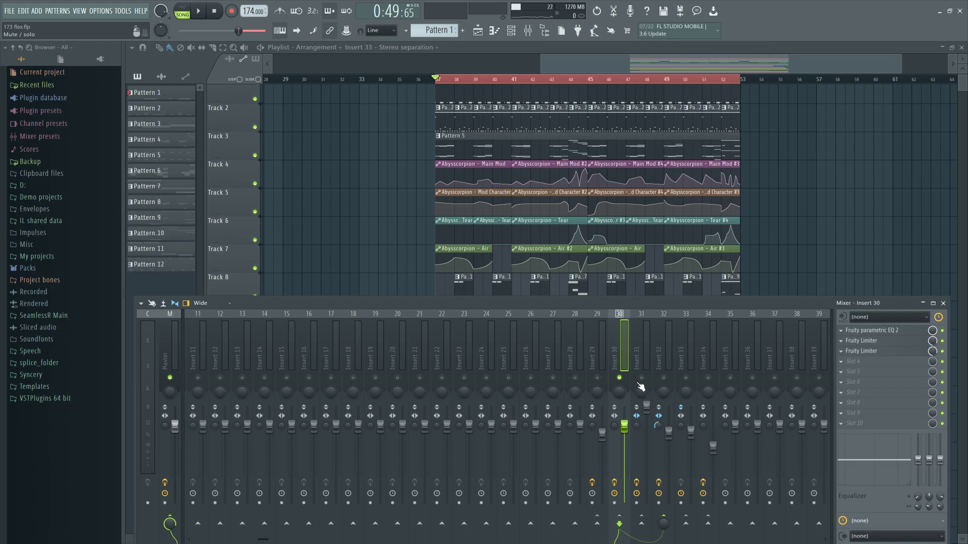
# Step: Solo mixer Insert 31 during playback of the looped section, listen to its layered sounds and stop
pyautogui.press('space')
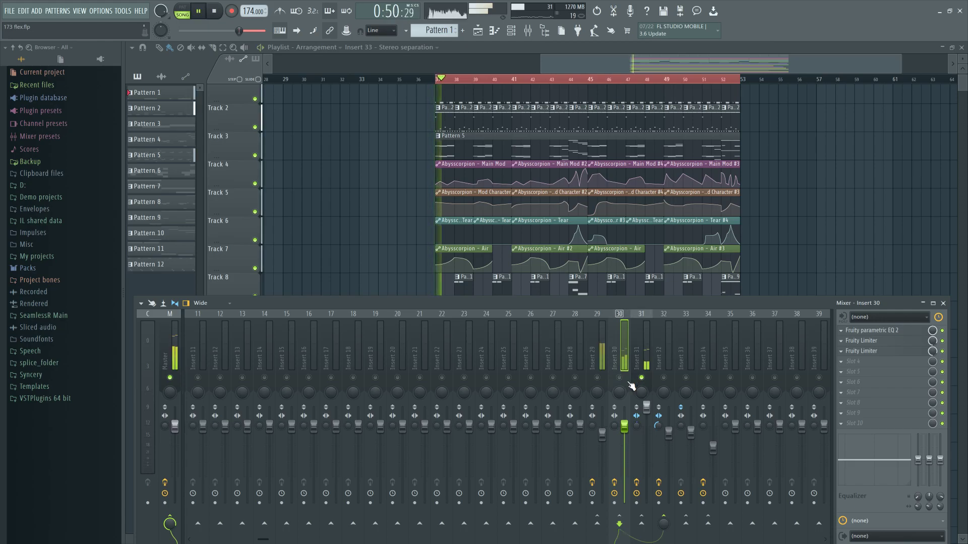
pyautogui.click(634, 385)
pyautogui.press('space')
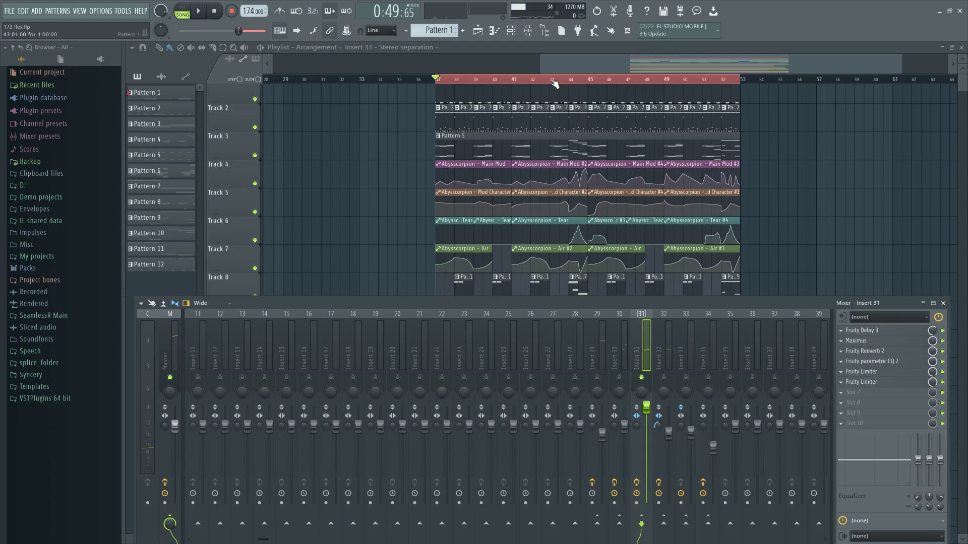
# Step: Open Pattern 5 in the piano roll and show the channel rack to see which instruments share its notes
pyautogui.click(518, 31)
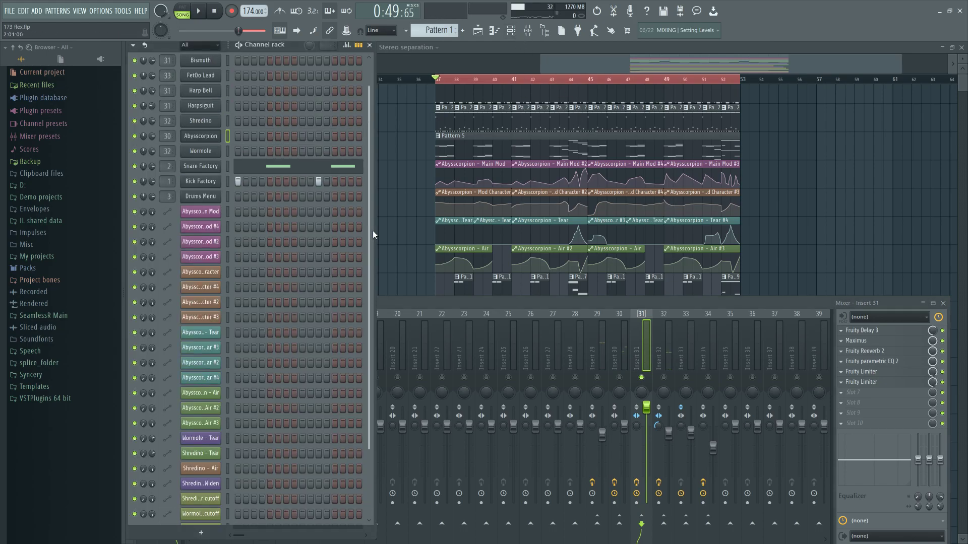
pyautogui.scroll(2, 373, 231)
pyautogui.rightClick(806, 194)
pyautogui.doubleClick(488, 154)
pyautogui.click(512, 32)
pyautogui.click(512, 32)
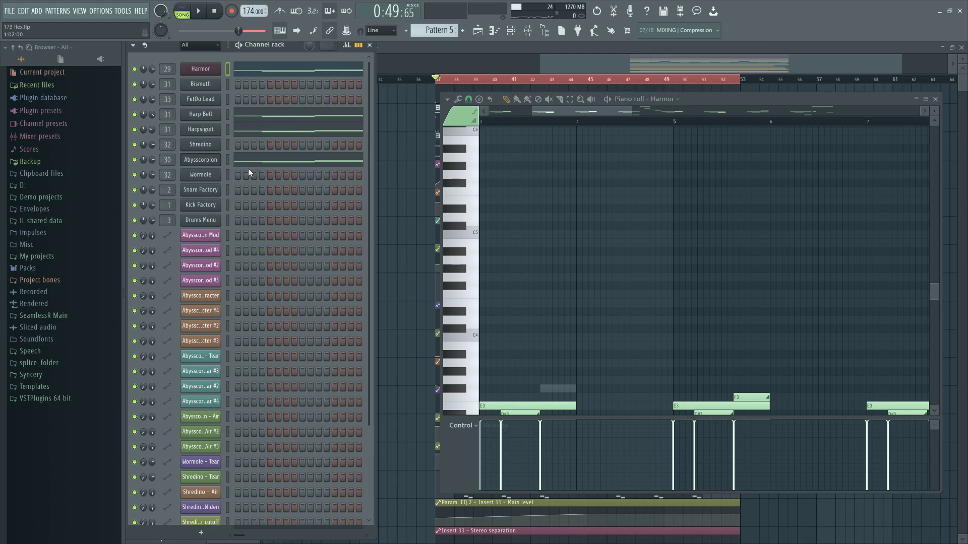
# Step: Examine the layers of Pattern 5 by opening the Harmor, Harpsiguit and Harp Bell instruments in turn
pyautogui.click(214, 75)
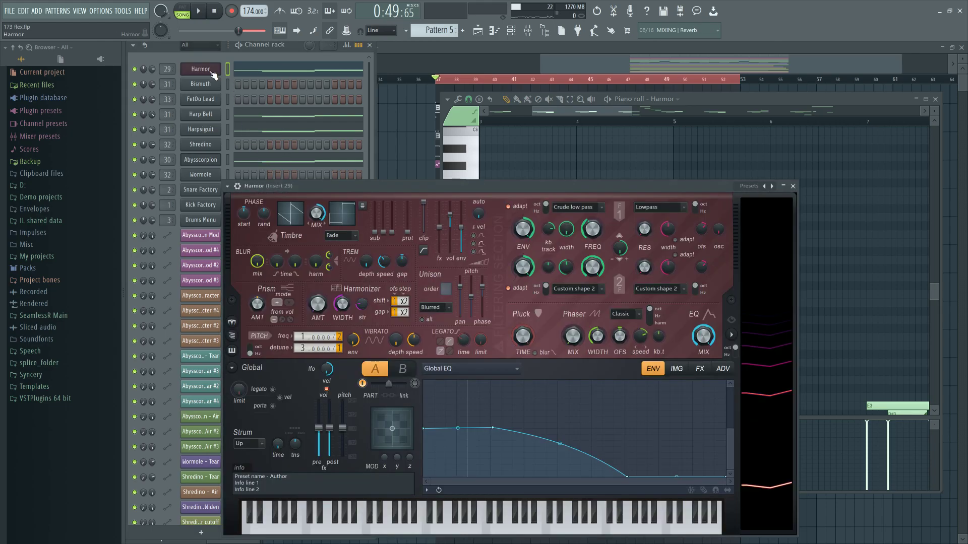
pyautogui.click(793, 187)
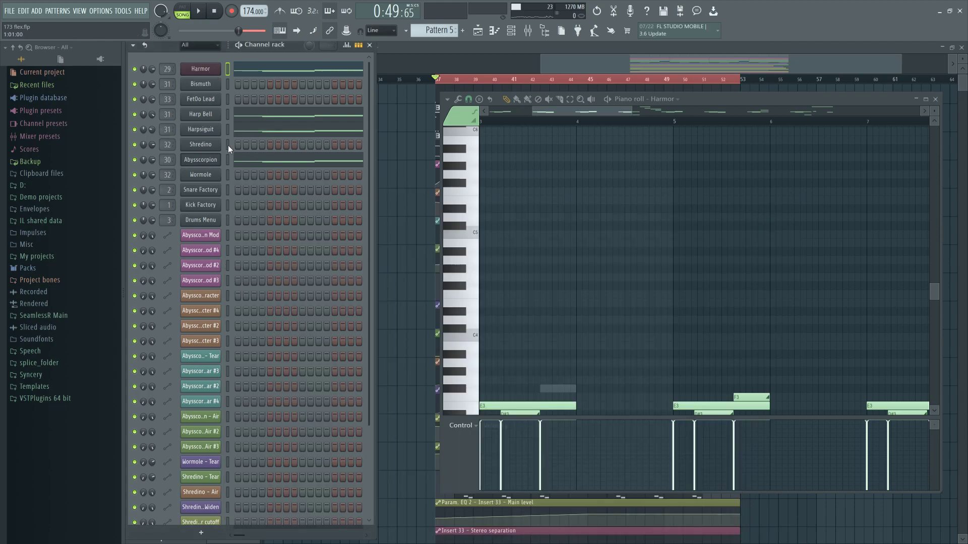
pyautogui.click(210, 136)
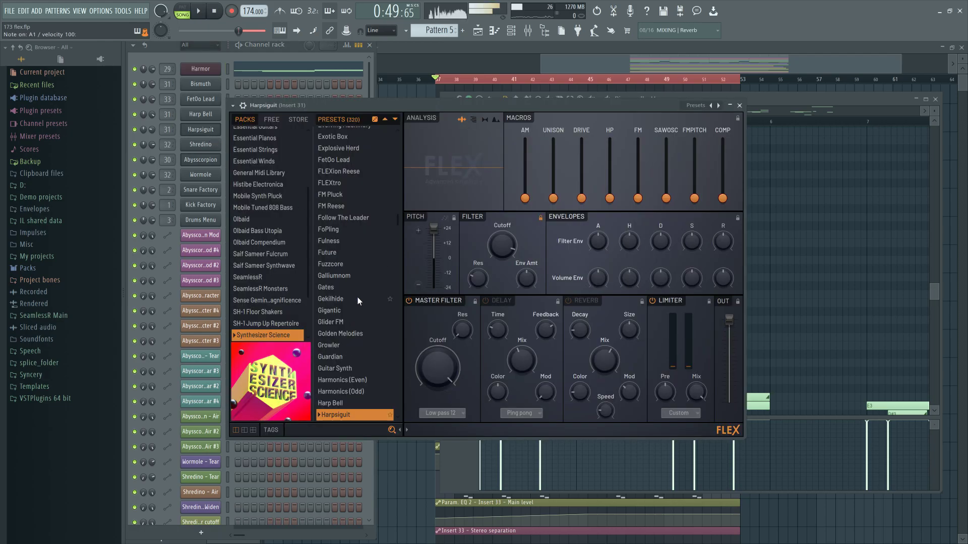
pyautogui.moveTo(309, 106); pyautogui.dragTo(355, 114)
pyautogui.click(229, 118)
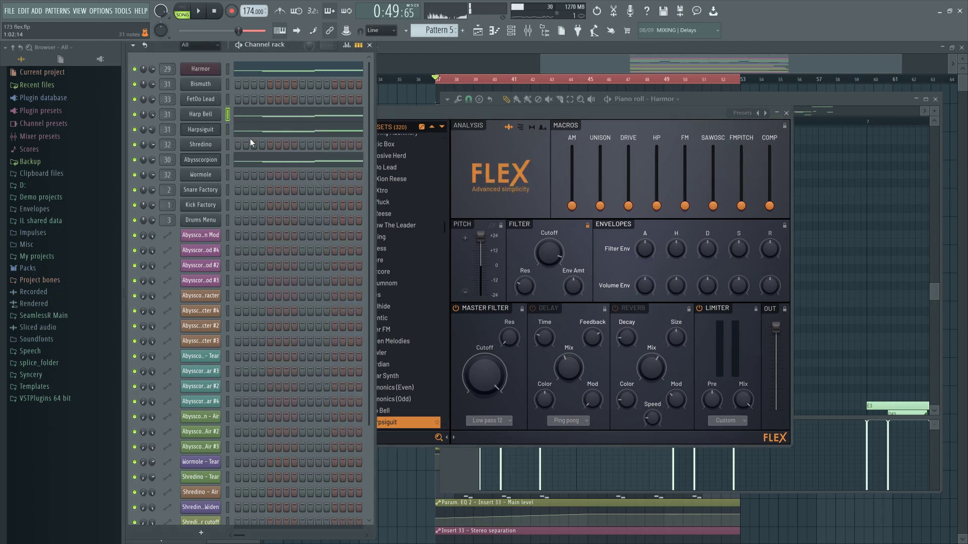
pyautogui.click(224, 133)
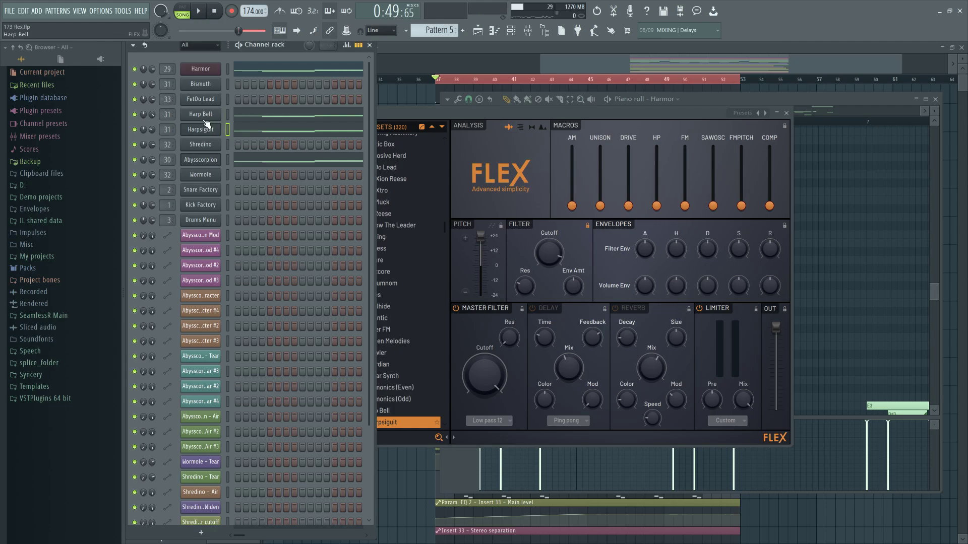
pyautogui.click(204, 119)
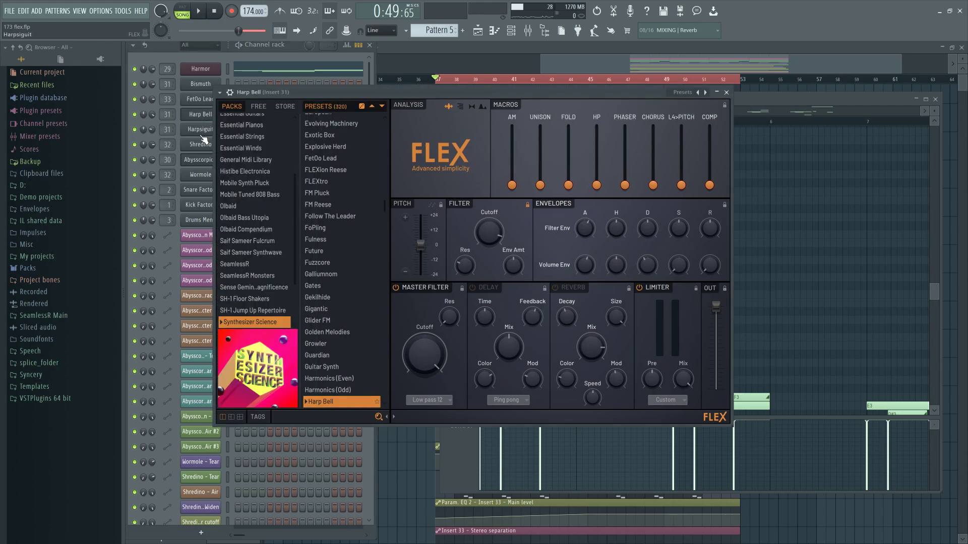
# Step: Examine Fruity Delay 3 and the high and master bands of Maximus on mixer Insert 31
pyautogui.click(528, 31)
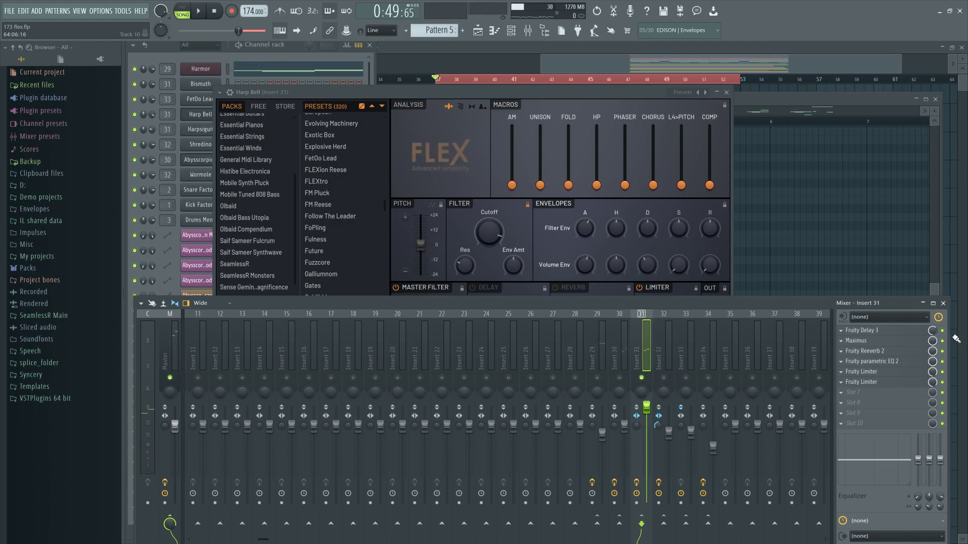
pyautogui.click(886, 332)
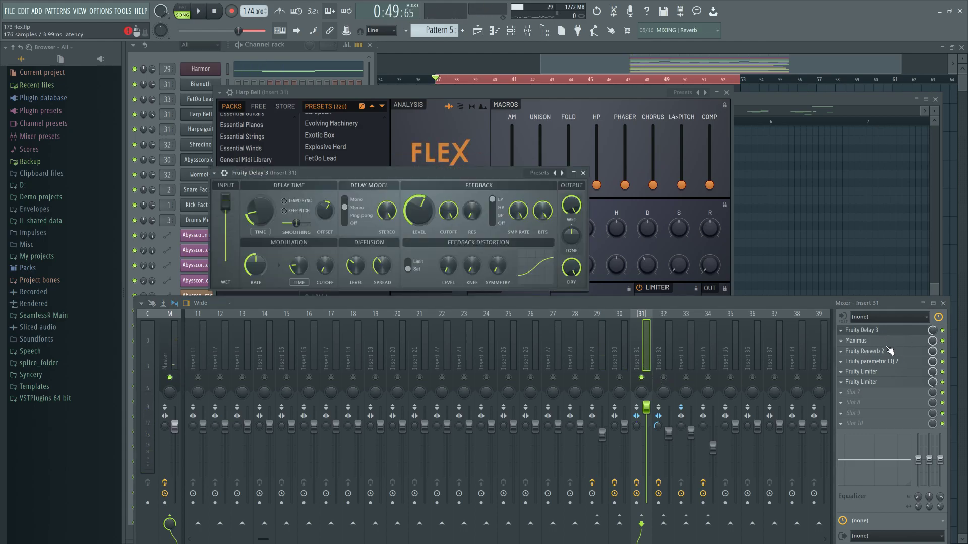
pyautogui.click(890, 344)
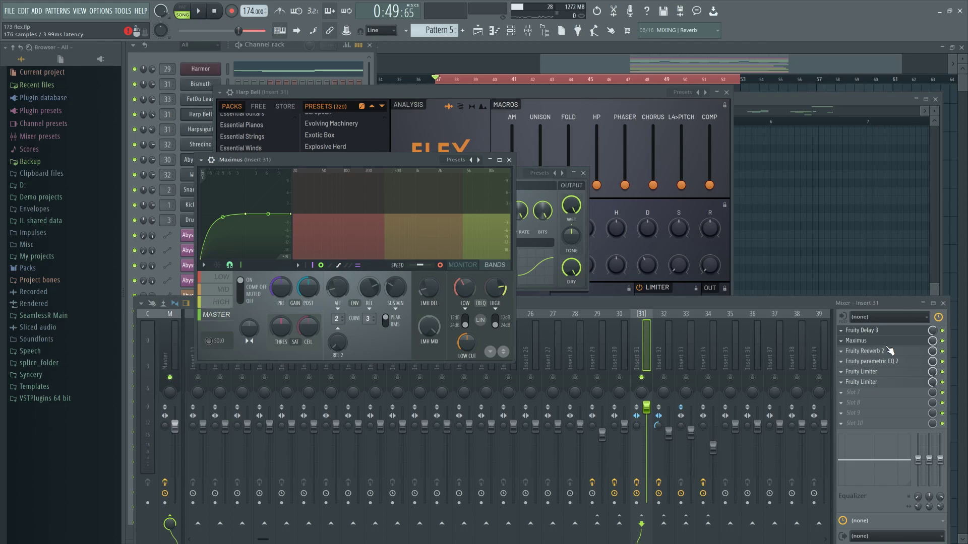
pyautogui.click(226, 305)
pyautogui.click(222, 314)
# Step: Examine Fruity Reeverb 2, Fruity Parametric EQ 2 and Fruity Limiter in the Insert 31 effect chain
pyautogui.click(893, 352)
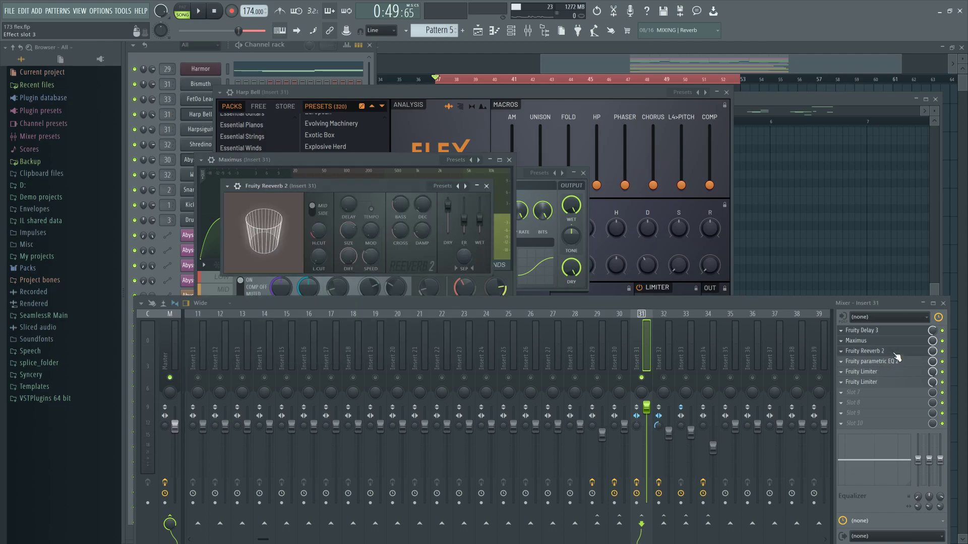
pyautogui.click(901, 363)
pyautogui.click(902, 361)
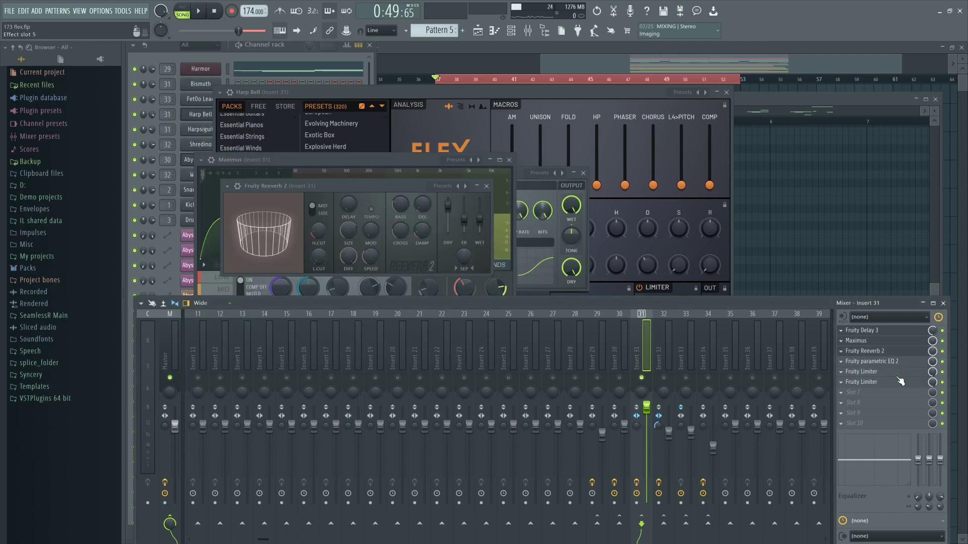
pyautogui.click(902, 372)
pyautogui.click(901, 373)
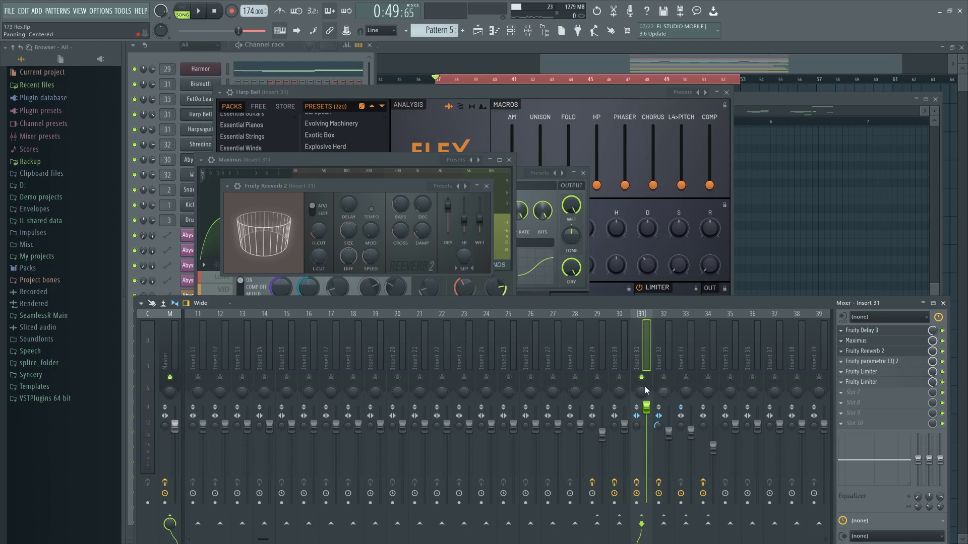
pyautogui.click(898, 362)
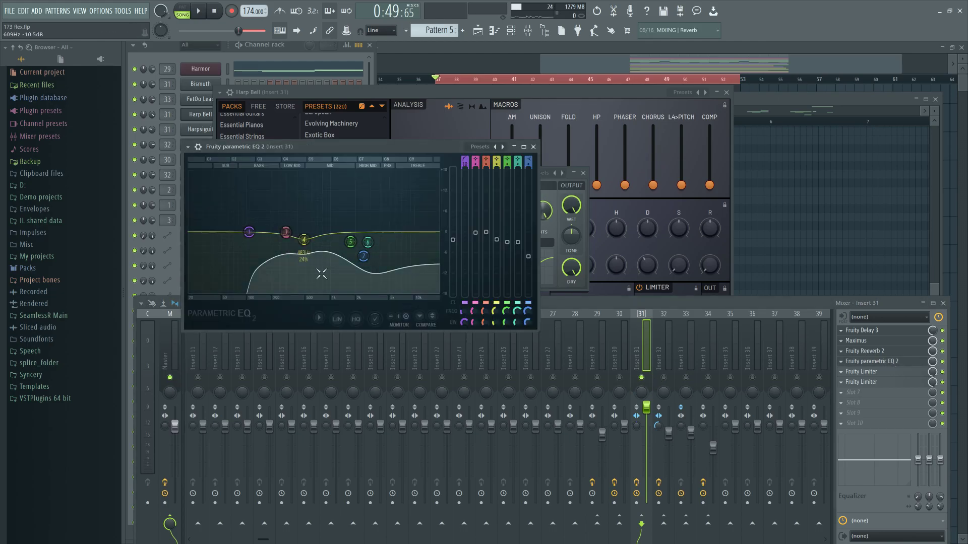
# Step: Unmute Insert 30 alongside Insert 31 and play the looped section to hear both layers together
pyautogui.click(624, 334)
pyautogui.click(619, 378)
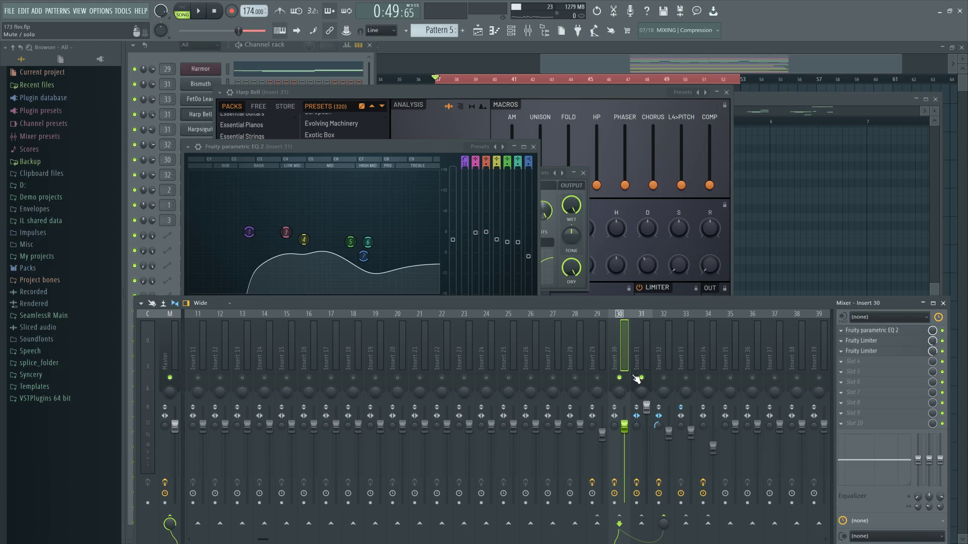
pyautogui.click(637, 379)
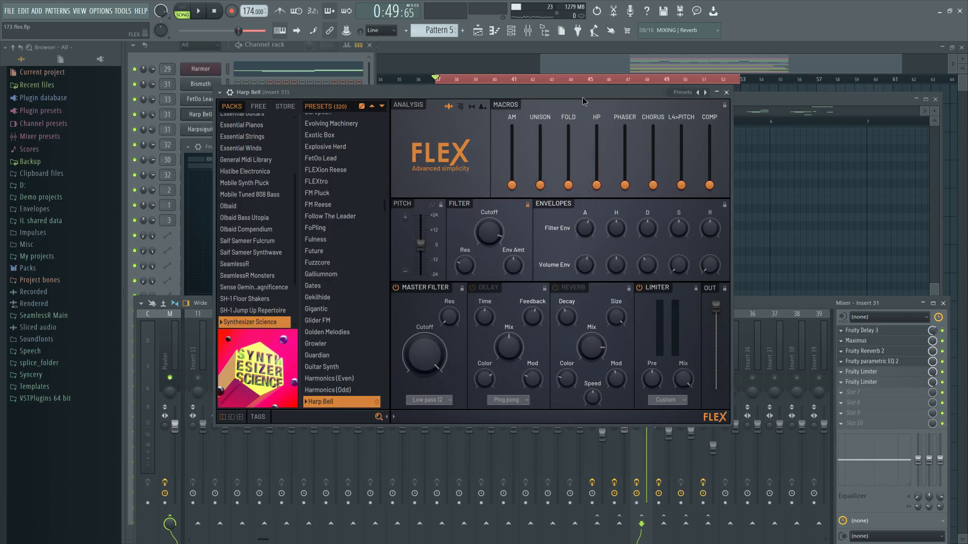
pyautogui.click(794, 305)
pyautogui.press('space')
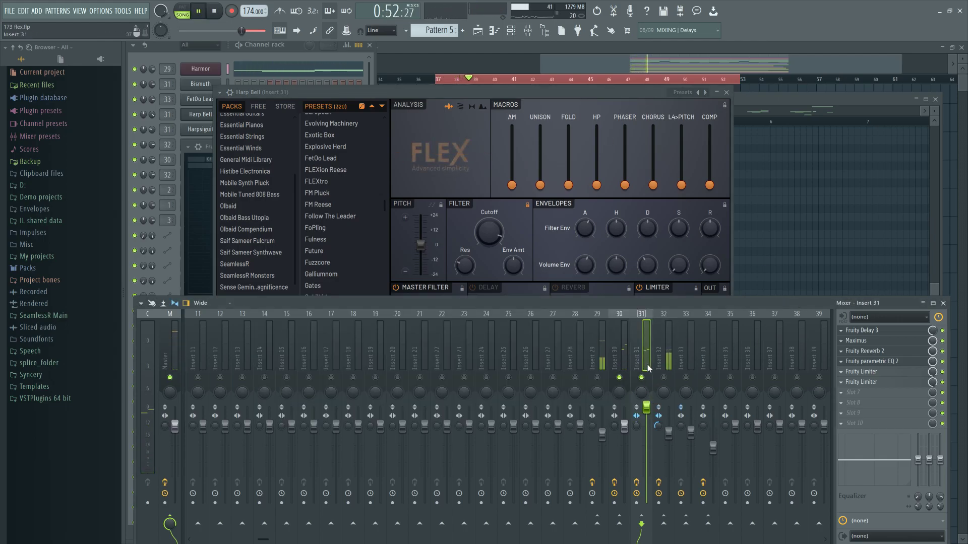
# Step: Unmute Insert 29 and the remaining mixer tracks during playback, return to the playlist and stop
pyautogui.click(597, 378)
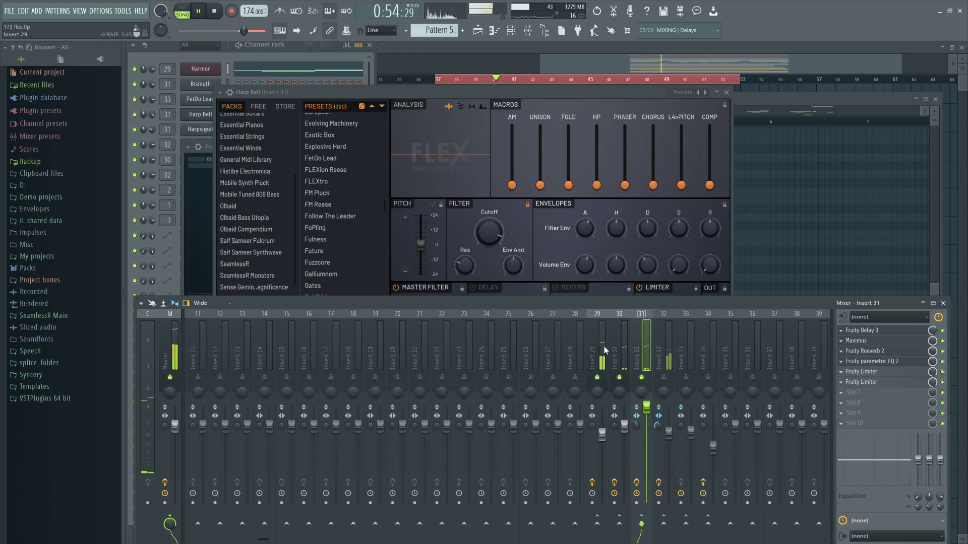
pyautogui.click(663, 378)
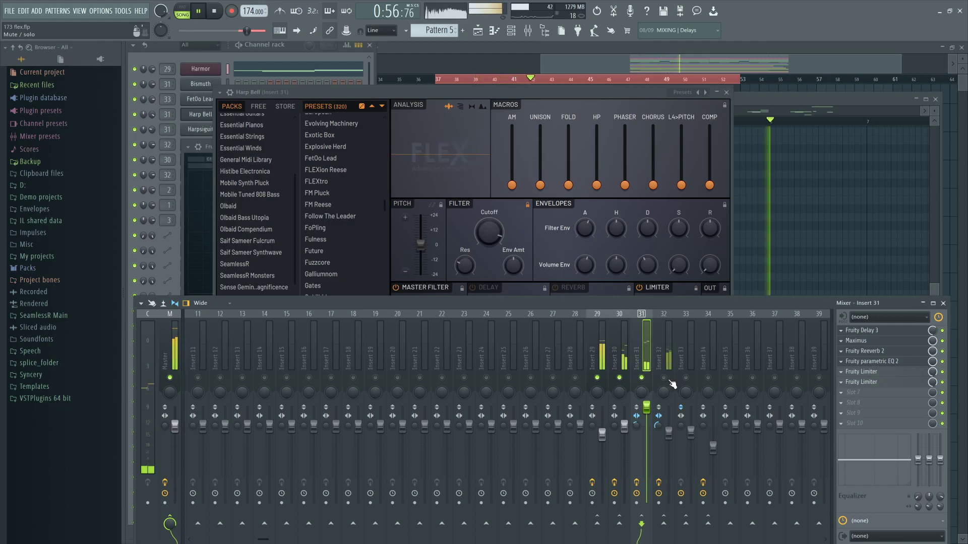
pyautogui.rightClick(641, 378)
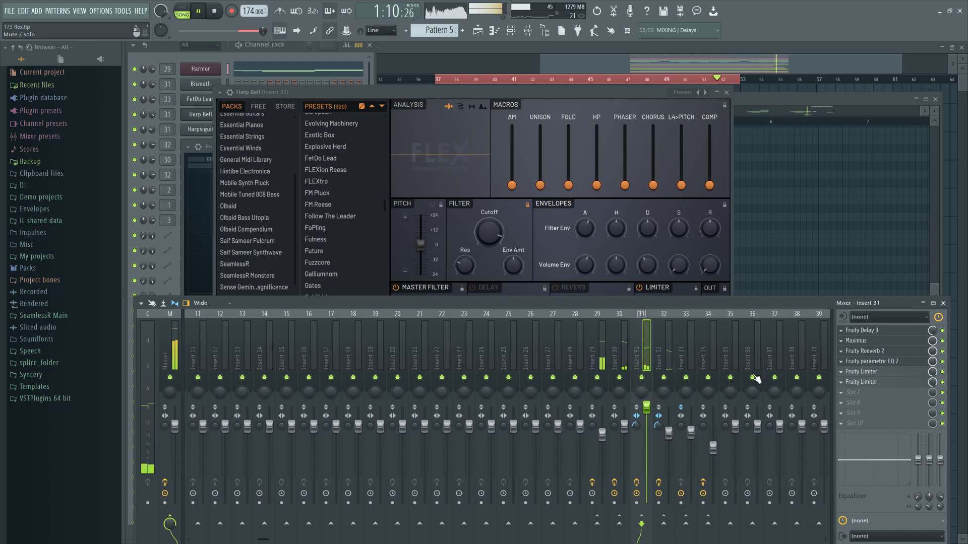
pyautogui.click(478, 30)
pyautogui.press('space')
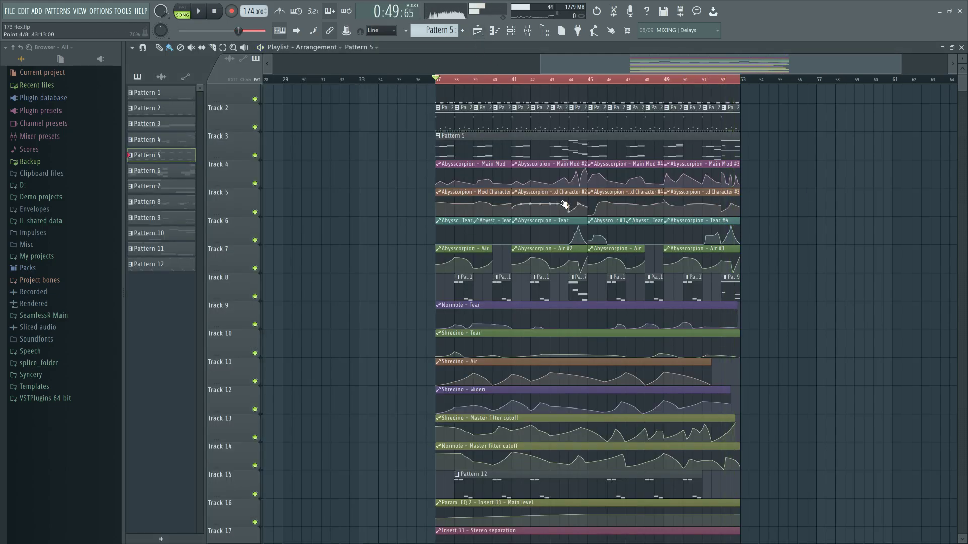
# Step: Highlight the first Abysscorpion Main Mod, Mod Character, Tear and Air automation clips on Tracks 4 to 7, and deselect them
pyautogui.scroll(5, 563, 205)
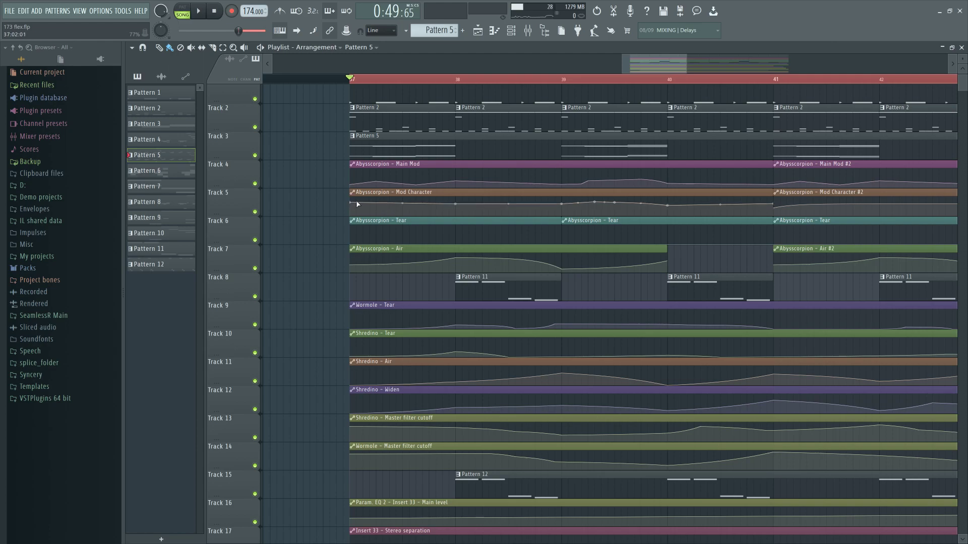
pyautogui.moveTo(347, 184); pyautogui.dragTo(419, 262)
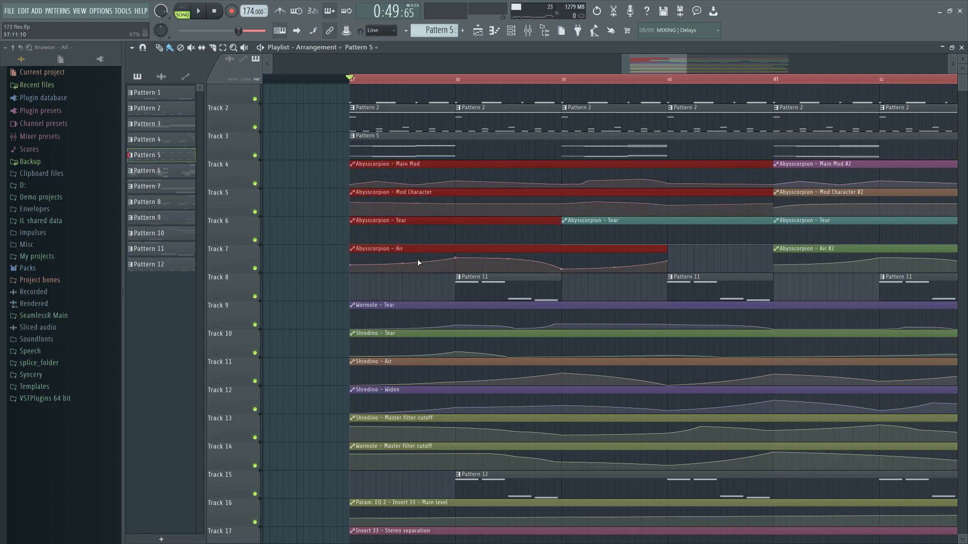
pyautogui.click(324, 264)
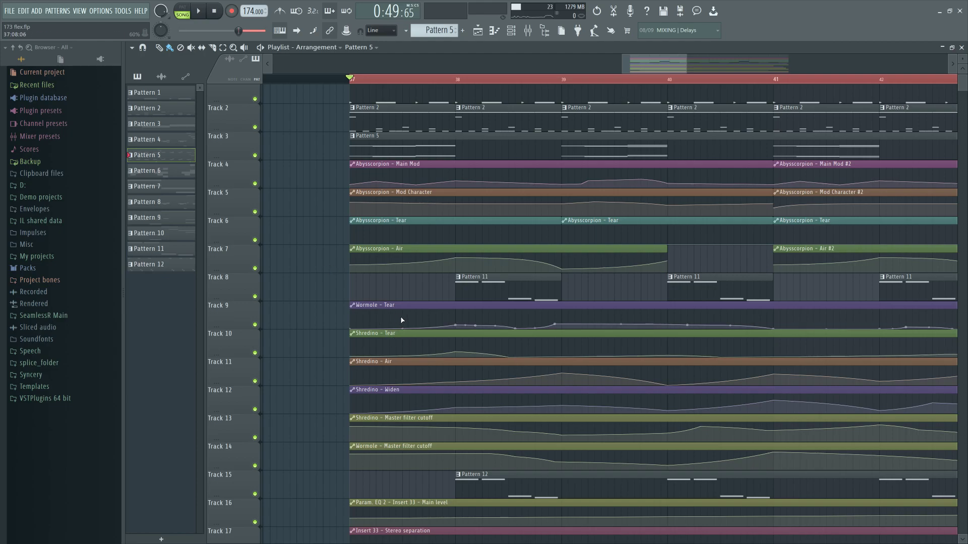
# Step: Highlight the first Pattern 11 clip on Track 8, review the automation tracks below it and show the channel rack
pyautogui.moveTo(566, 301); pyautogui.dragTo(448, 273)
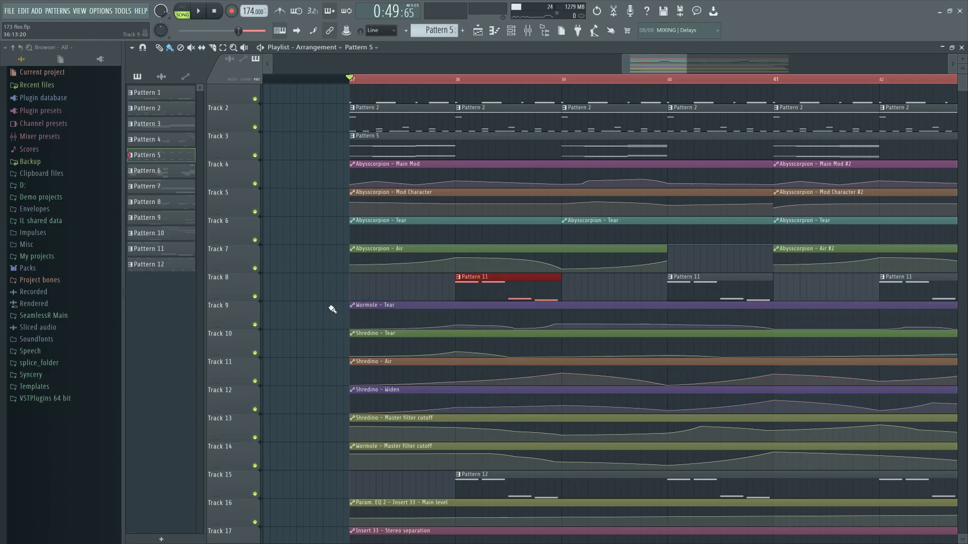
pyautogui.click(333, 309)
pyautogui.scroll(-2, 333, 309)
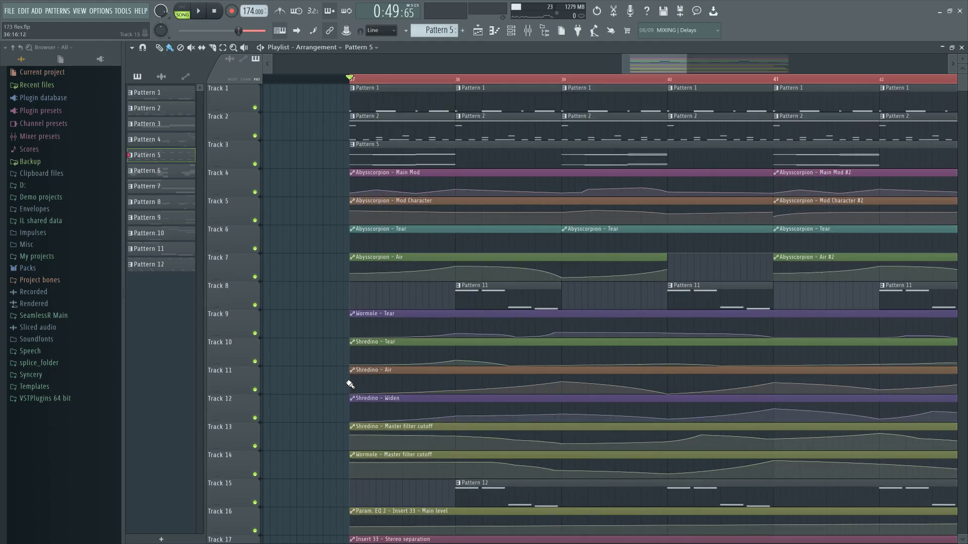
pyautogui.scroll(2, 352, 386)
pyautogui.click(510, 30)
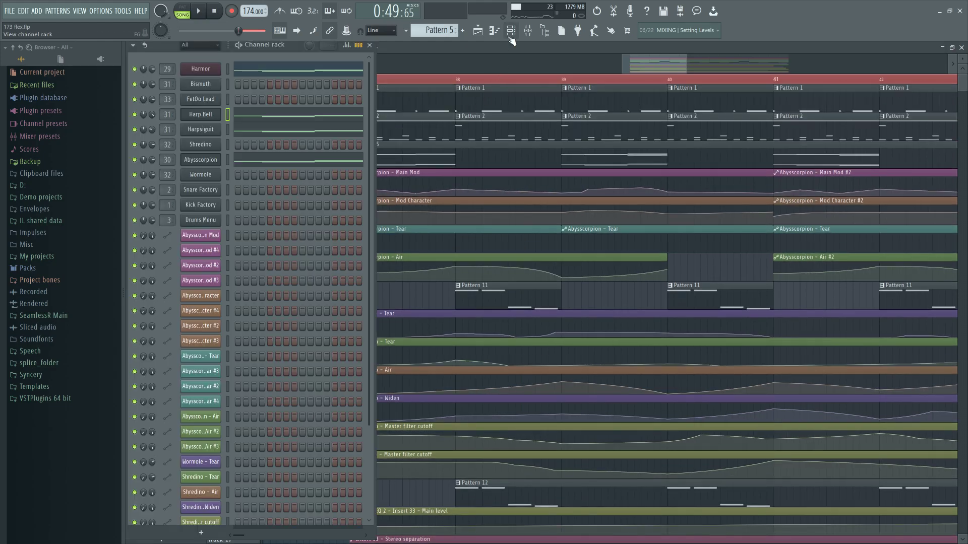
# Step: Play the looped section with the Abysscorpion instrument open to watch its automated macros, and return to the playlist's full arrangement
pyautogui.click(200, 160)
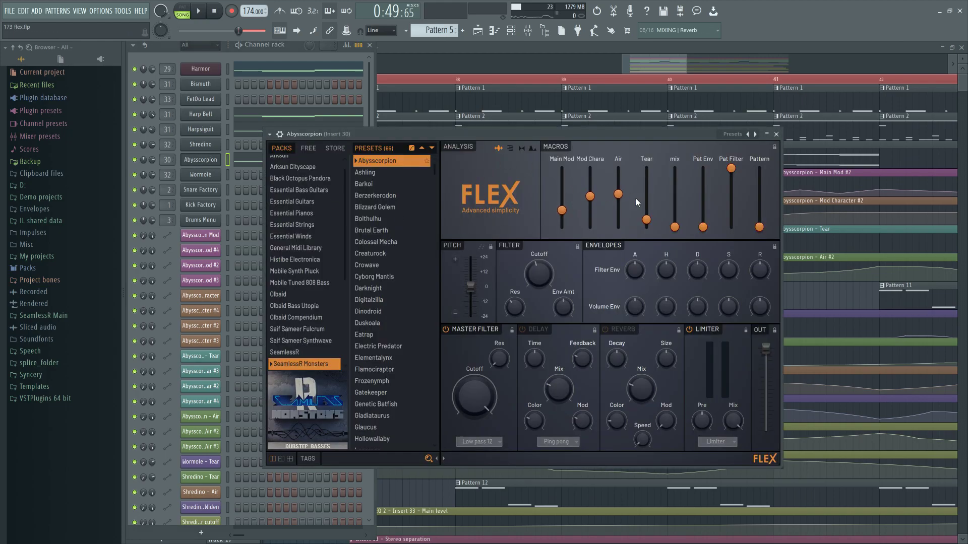
pyautogui.press('space')
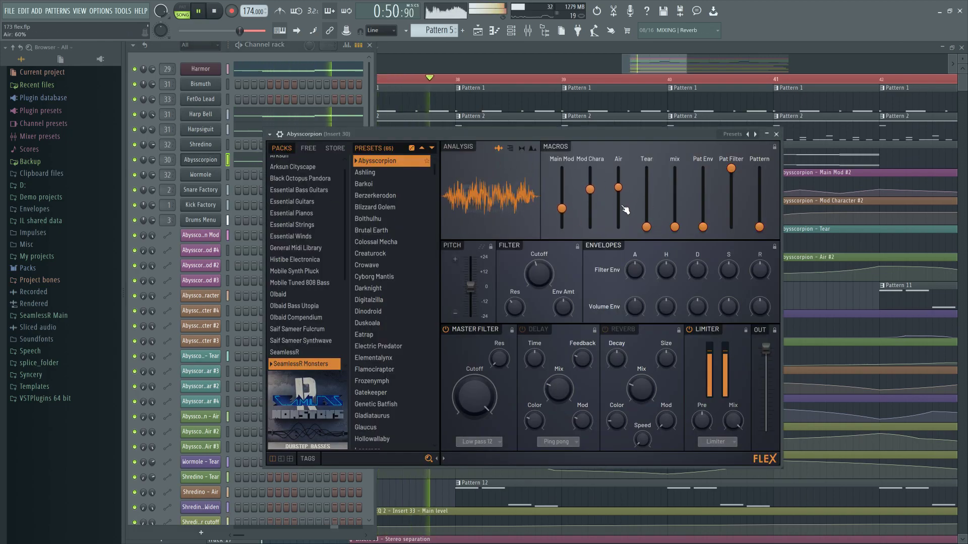
pyautogui.press('space')
pyautogui.press('F5')
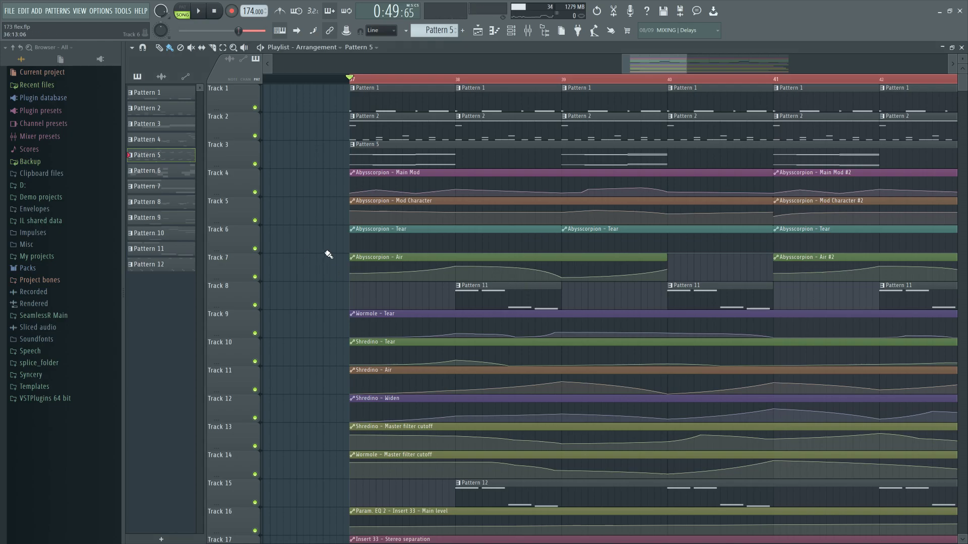
pyautogui.scroll(-6, 328, 254)
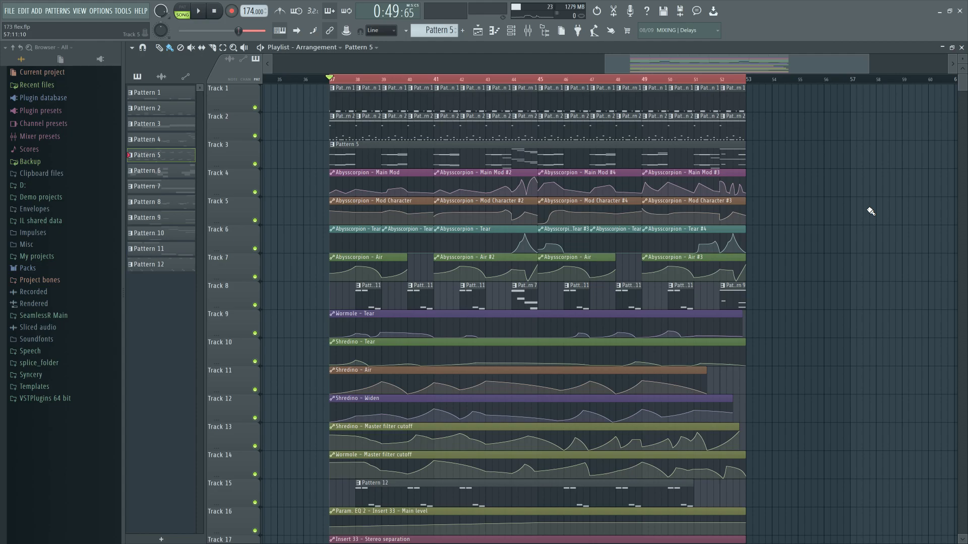
# Step: Bring up the channel rack over the playlist and reopen the Abysscorpion FLEX instrument
pyautogui.click(530, 32)
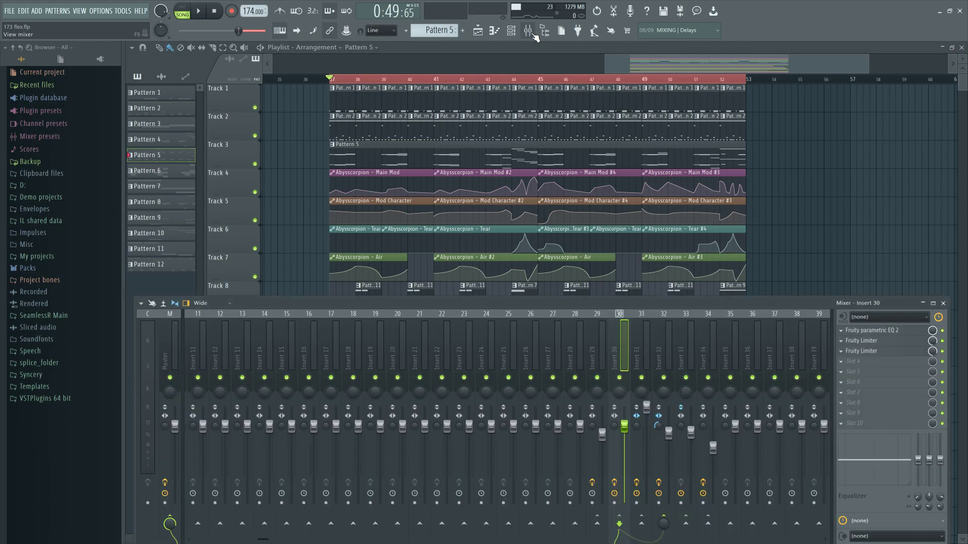
pyautogui.click(533, 33)
pyautogui.click(514, 34)
pyautogui.click(514, 34)
pyautogui.click(515, 34)
pyautogui.click(515, 35)
pyautogui.click(515, 34)
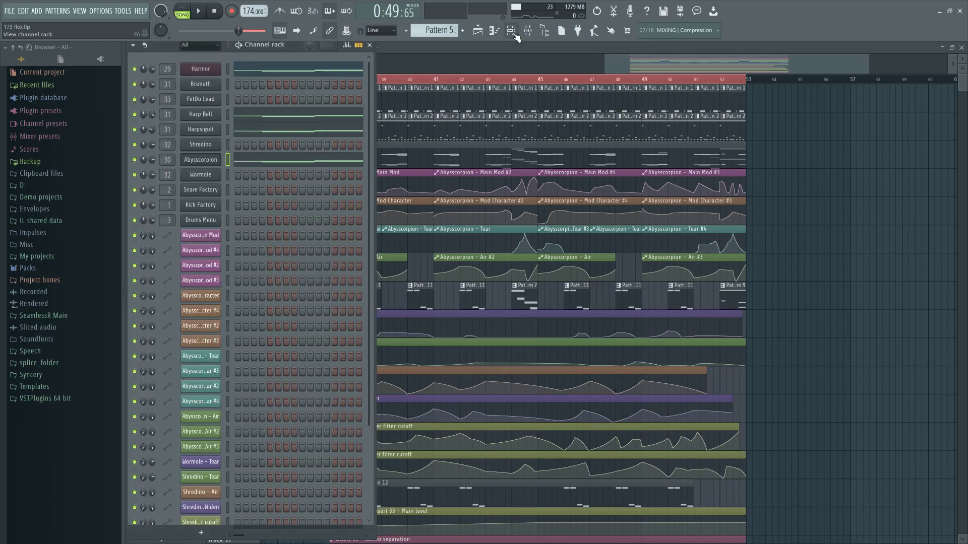
pyautogui.click(195, 161)
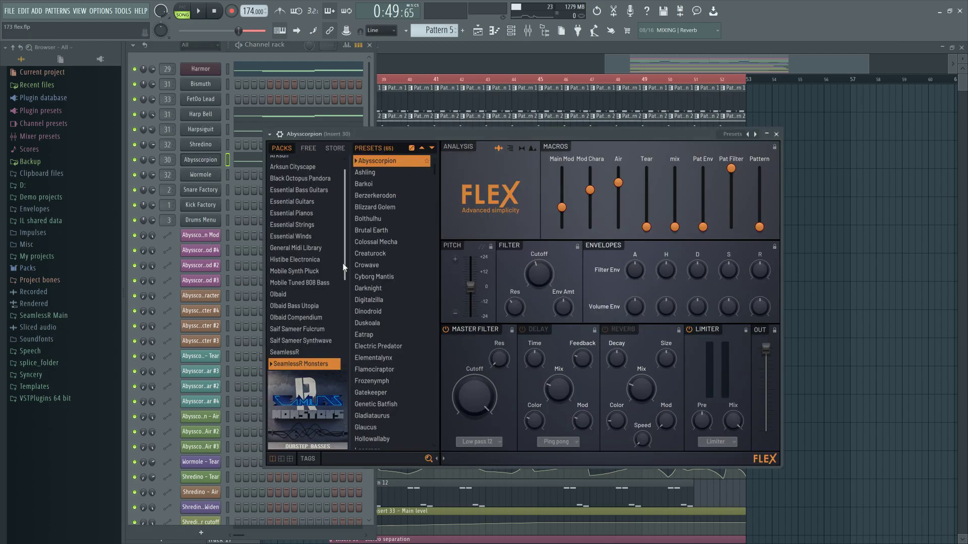
# Step: Look through FLEX's free and store listings and return to the installed packs around SeamlessR Monsters
pyautogui.click(315, 151)
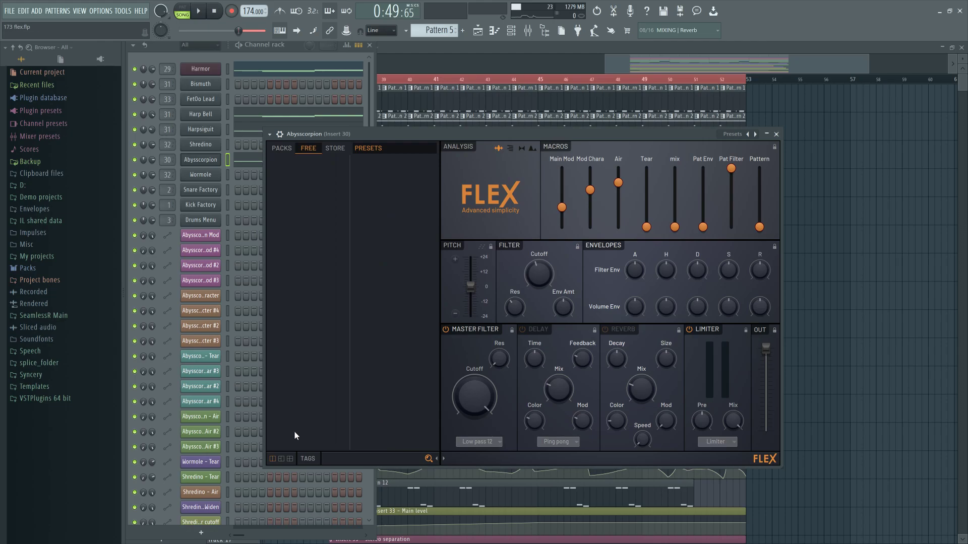
pyautogui.click(281, 151)
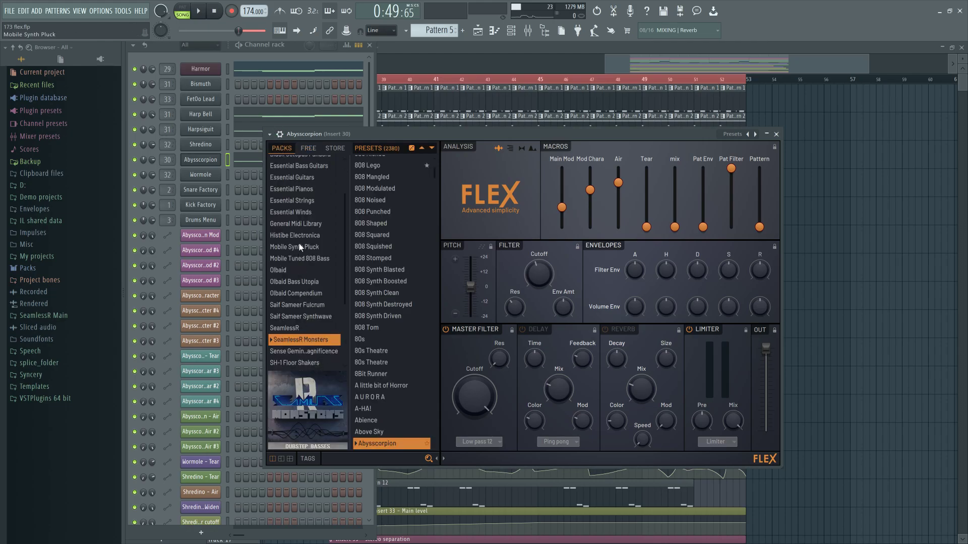
pyautogui.click(314, 151)
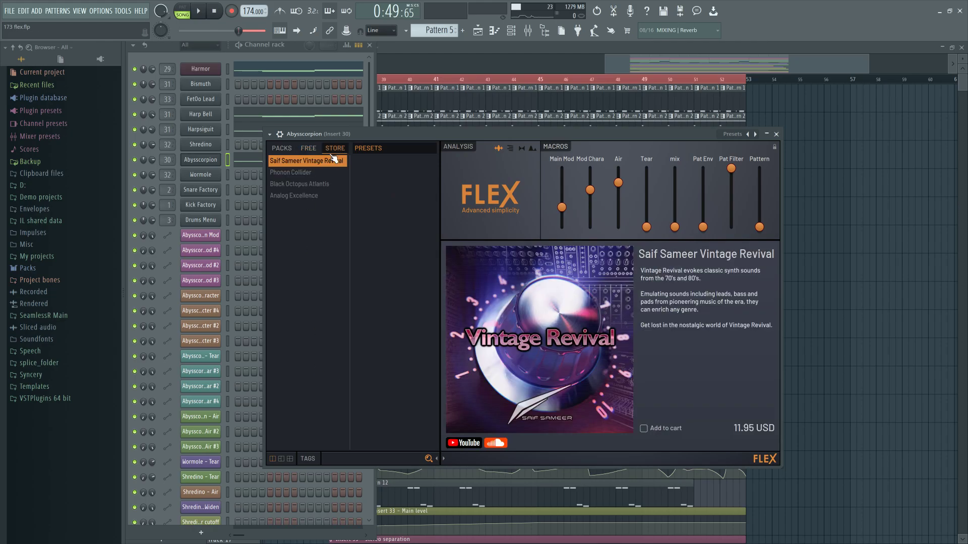
pyautogui.click(307, 153)
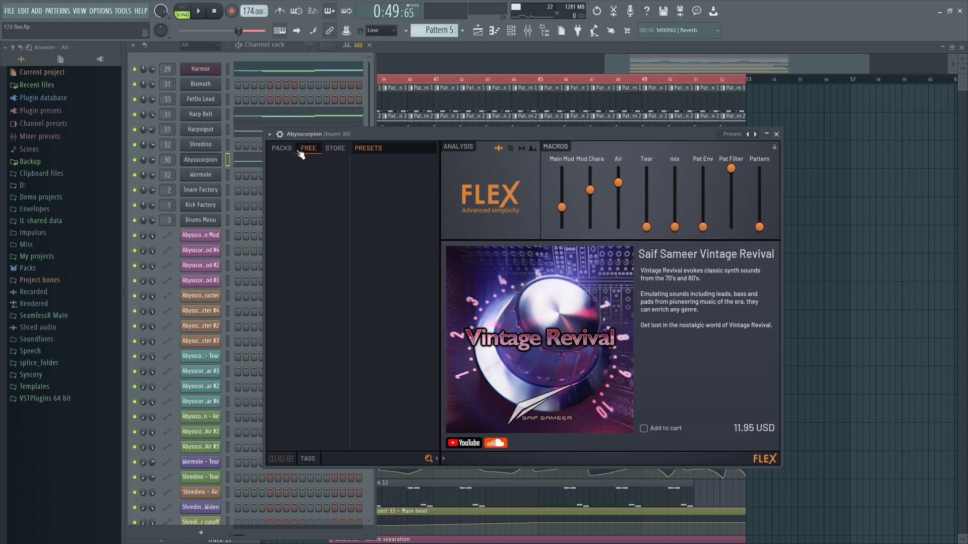
pyautogui.click(294, 152)
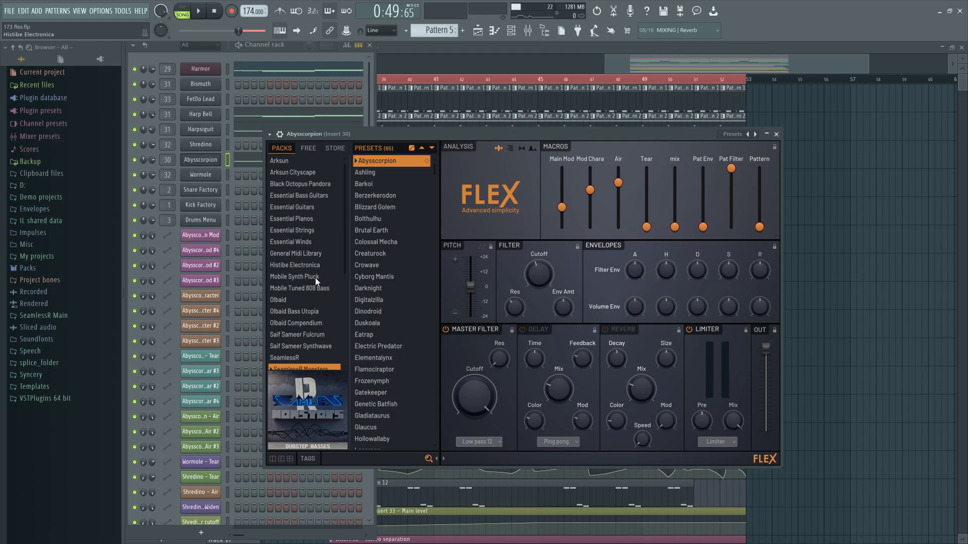
pyautogui.scroll(-1, 316, 277)
pyautogui.scroll(-4, 315, 286)
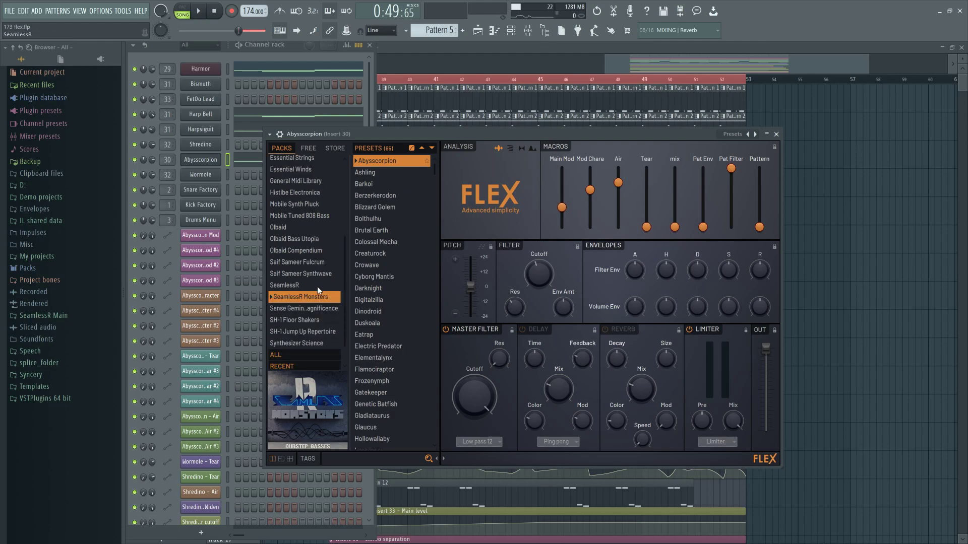